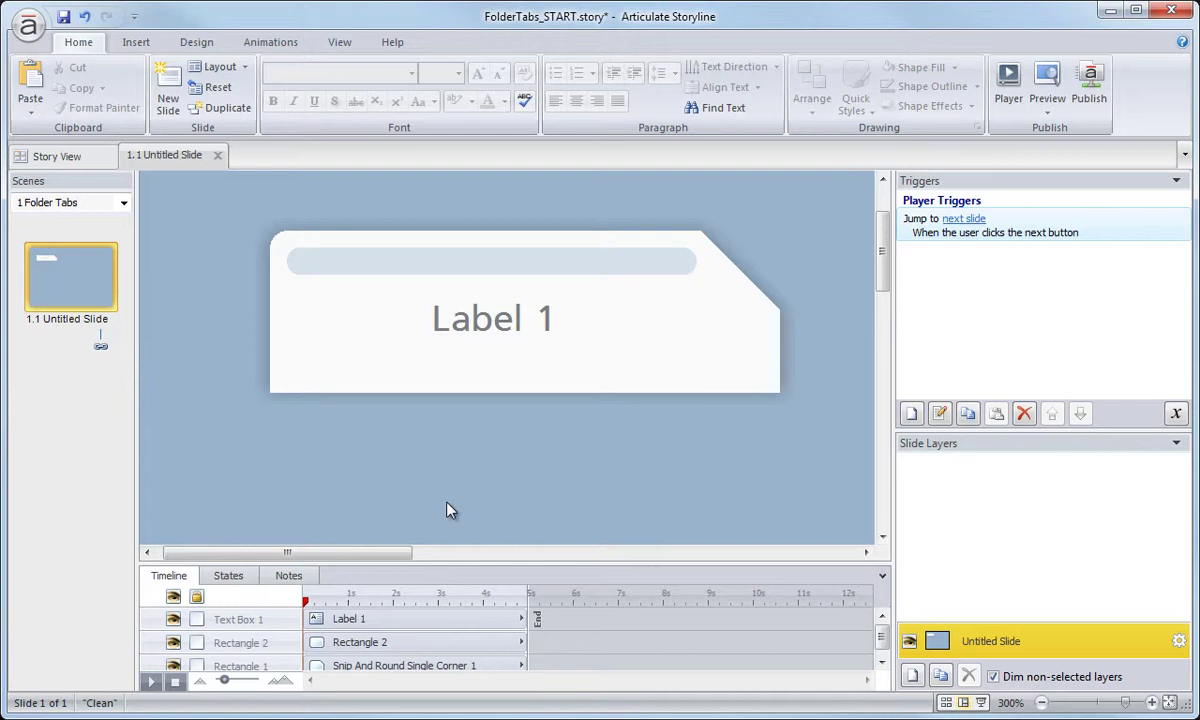
Step: Examine the available states of the light blue bar and of the Label 1 text box
{"action": "left_click", "coordinate": [428, 278]}
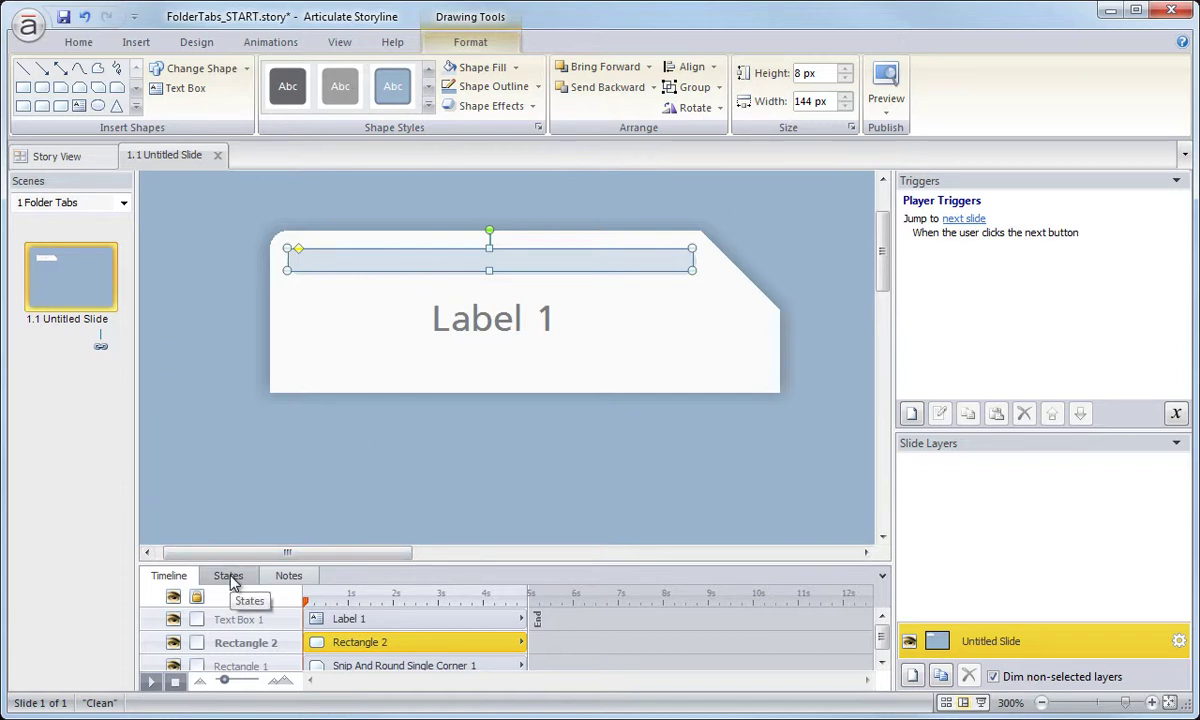
{"action": "left_click", "coordinate": [228, 577]}
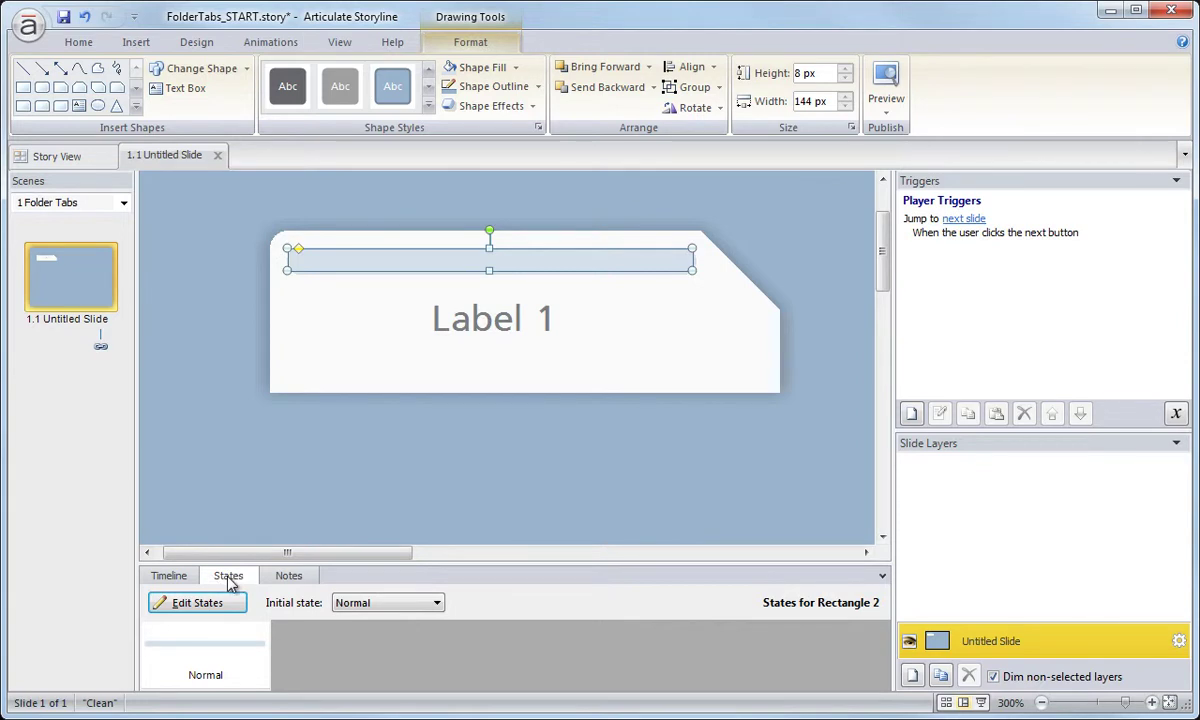
{"action": "left_click", "coordinate": [296, 374]}
{"action": "left_click", "coordinate": [320, 256]}
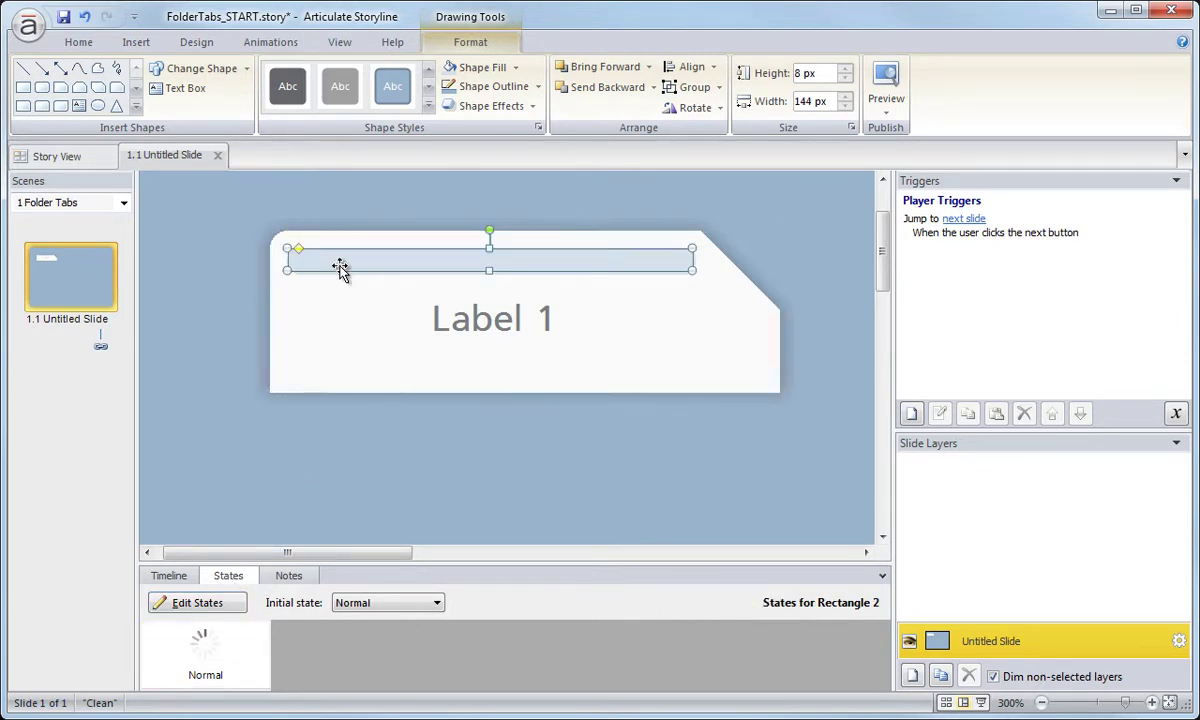
{"action": "left_click", "coordinate": [429, 329]}
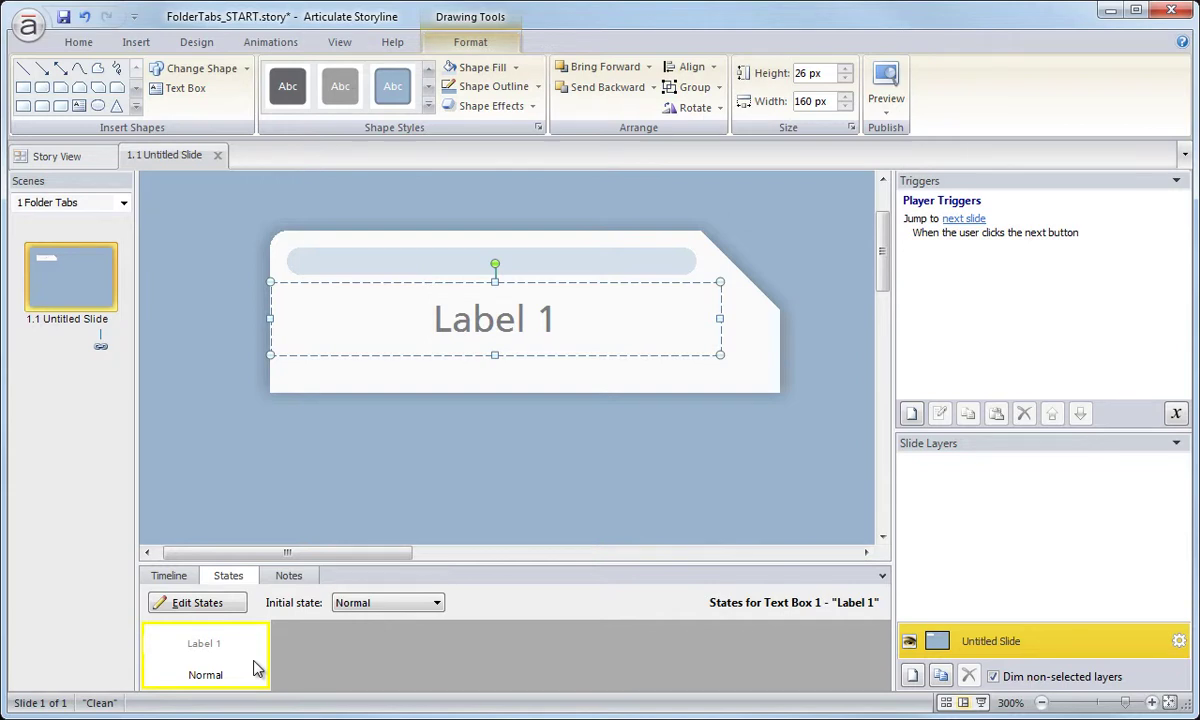
Step: Try grouping the tab shape, bar and label to look for group states, and ungroup them
{"action": "left_click_drag", "start_coordinate": [217, 186], "coordinate": [826, 476]}
{"action": "key", "text": "ctrl+g"}
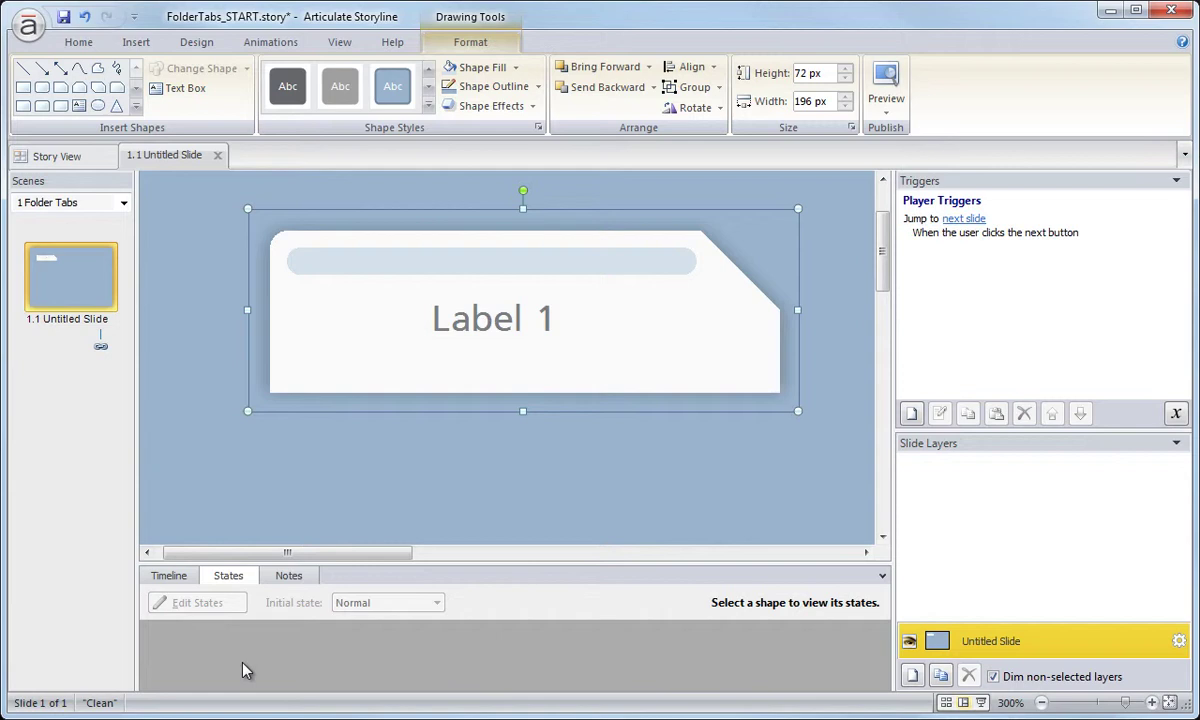
{"action": "key", "text": "ctrl+shift+g"}
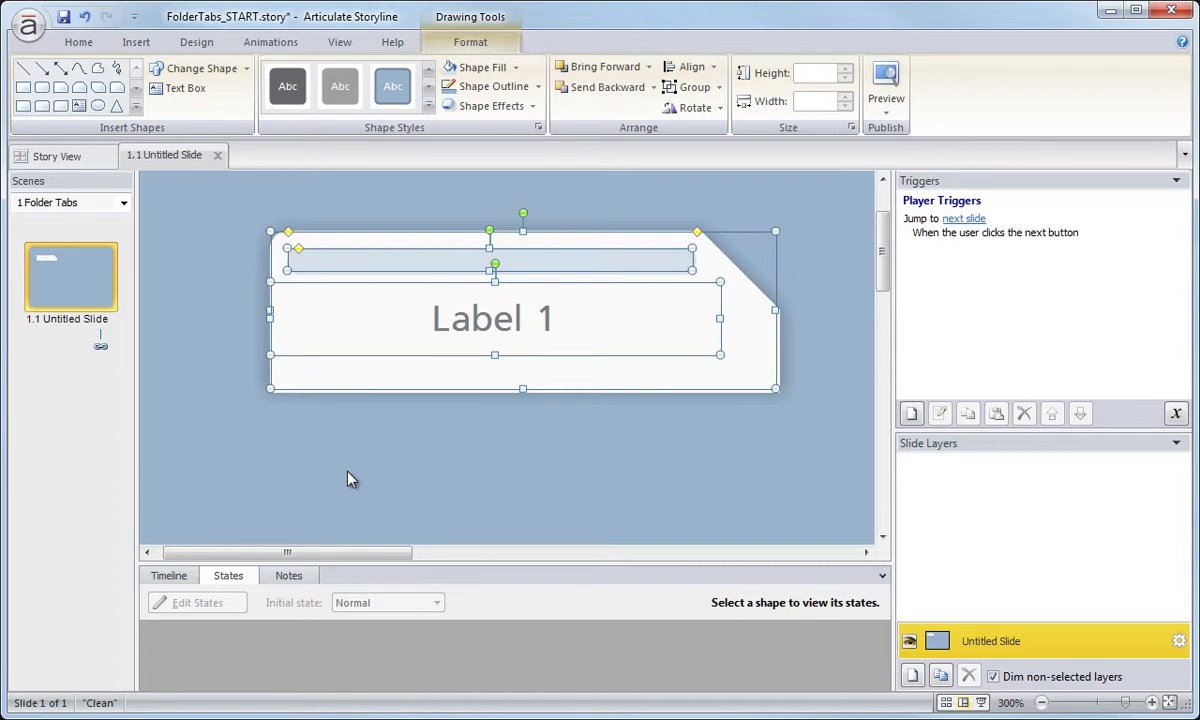
{"action": "left_click", "coordinate": [348, 479]}
Step: Cut the Label 1 text box and the light blue bar together from the slide
{"action": "left_click", "coordinate": [356, 390]}
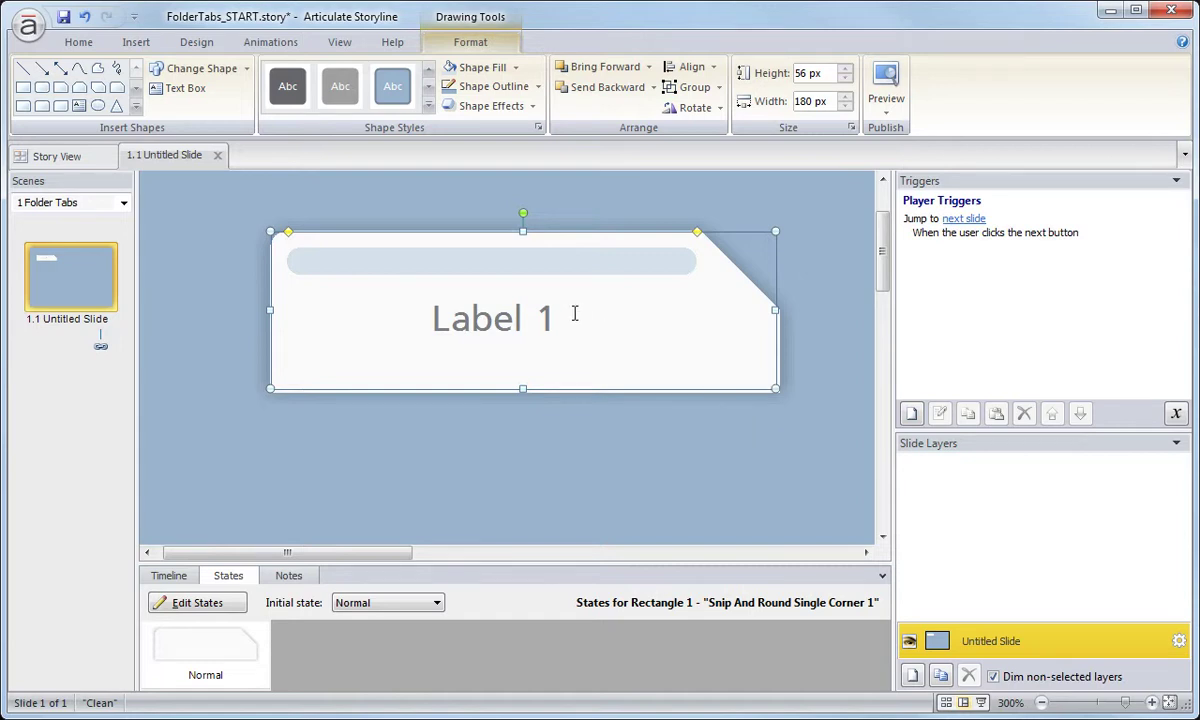
{"action": "left_click", "coordinate": [494, 338]}
{"action": "left_click", "coordinate": [460, 380]}
{"action": "left_click", "coordinate": [416, 316]}
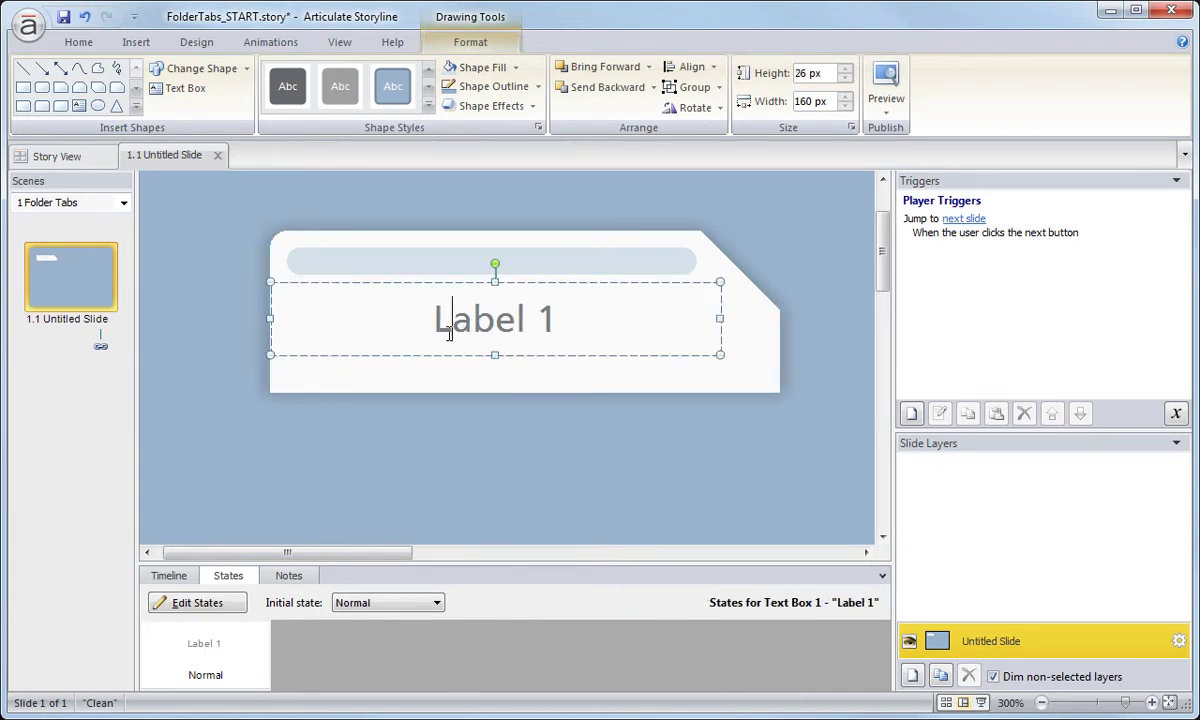
{"action": "left_click", "coordinate": [409, 254], "text": "shift"}
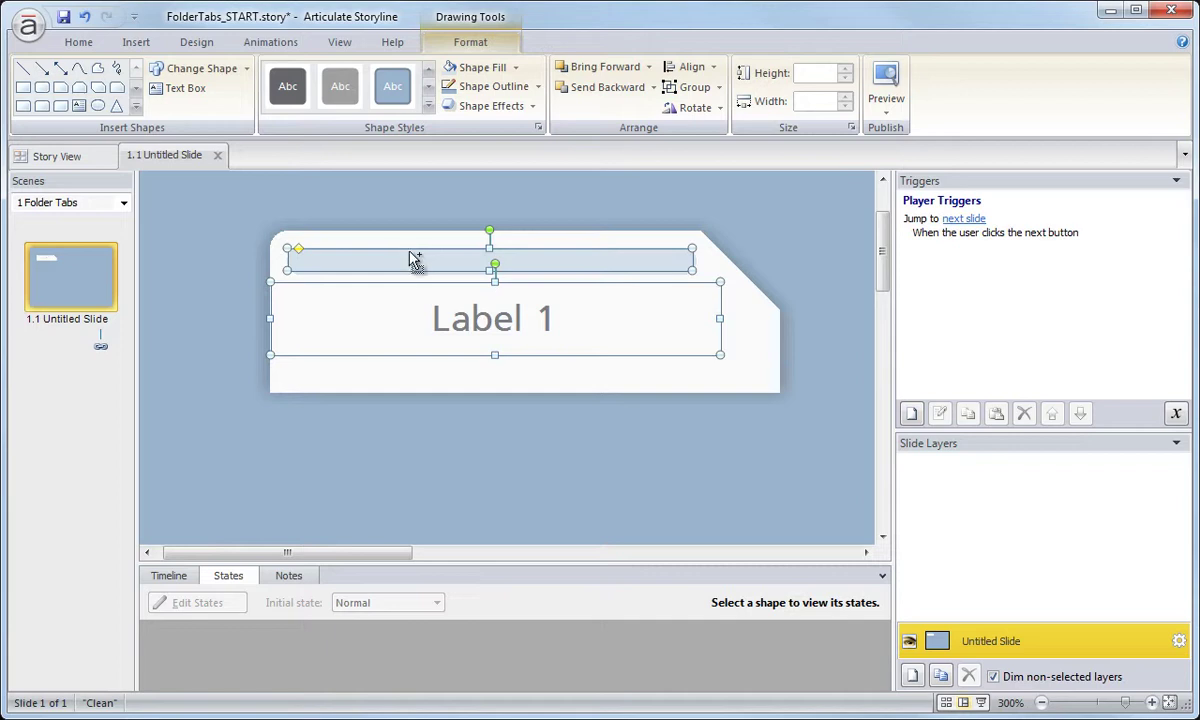
{"action": "key", "text": "Delete"}
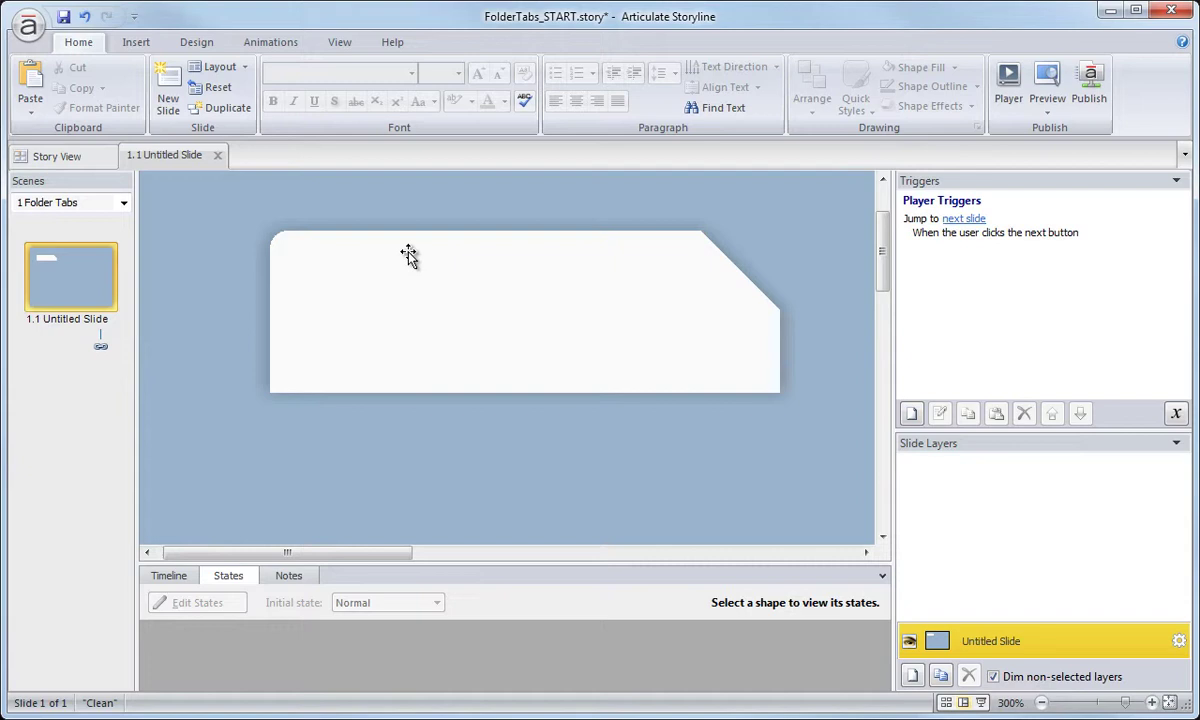
Step: Paste the cut label and bar into the Normal state of the snipped-corner tab shape and finish editing its states
{"action": "left_click", "coordinate": [408, 255]}
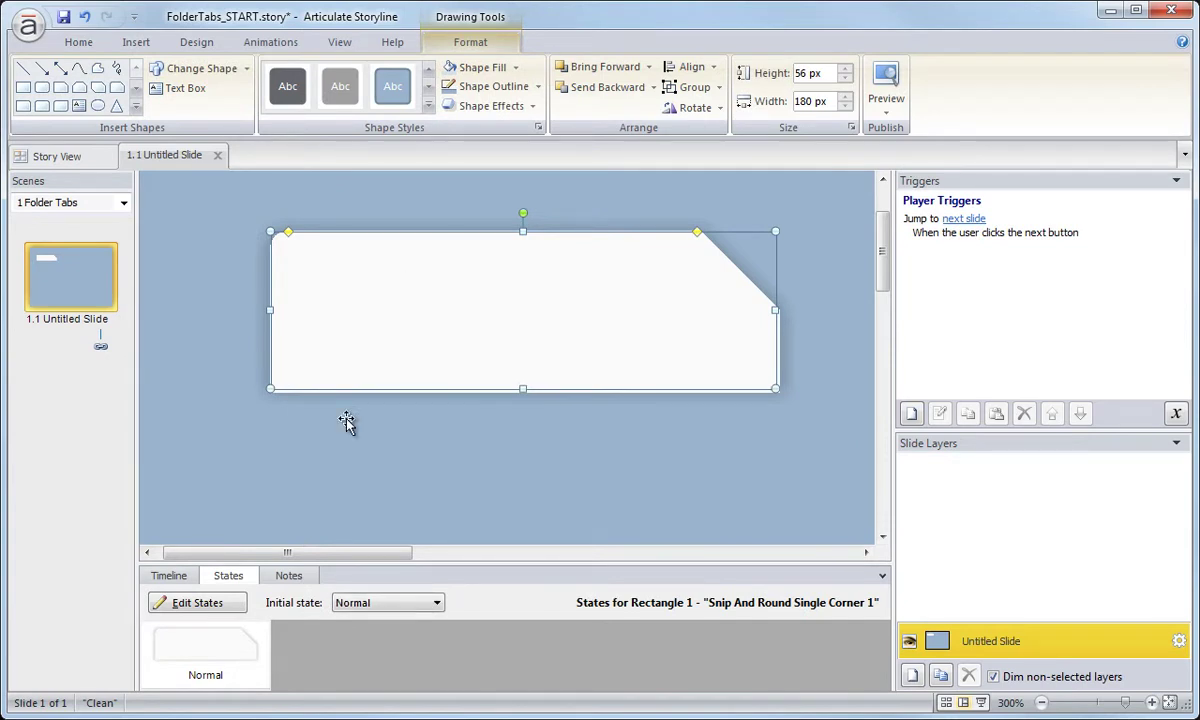
{"action": "left_click", "coordinate": [178, 580]}
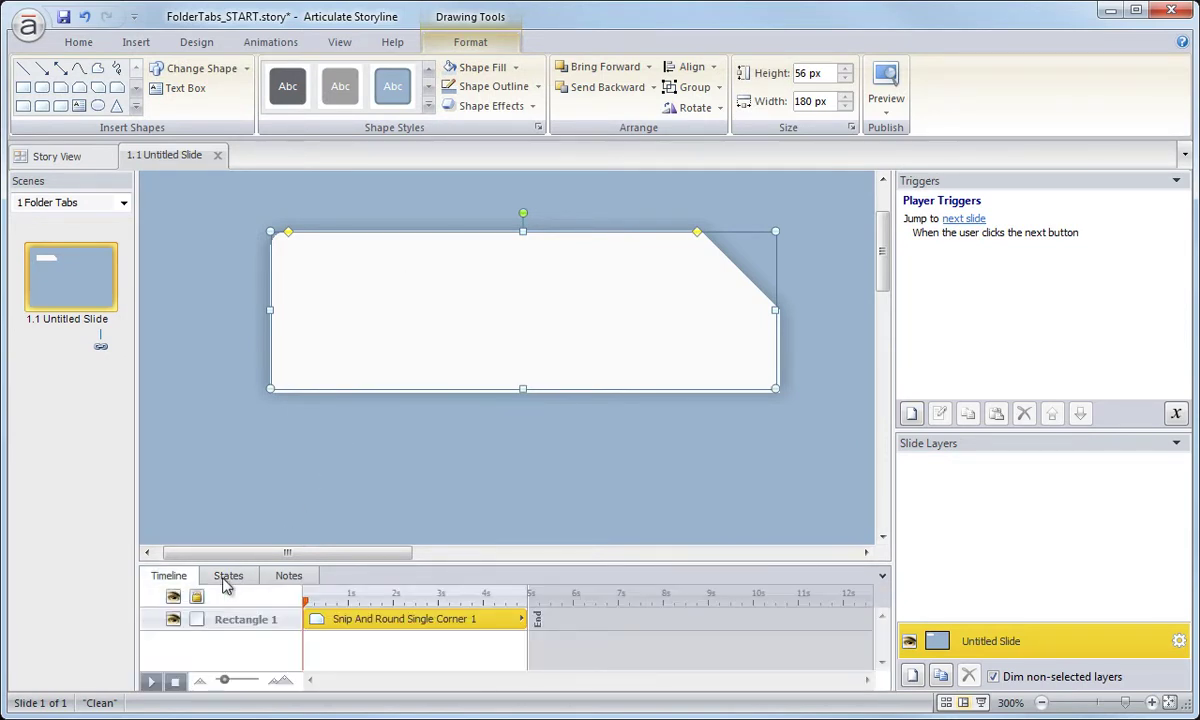
{"action": "left_click", "coordinate": [232, 578]}
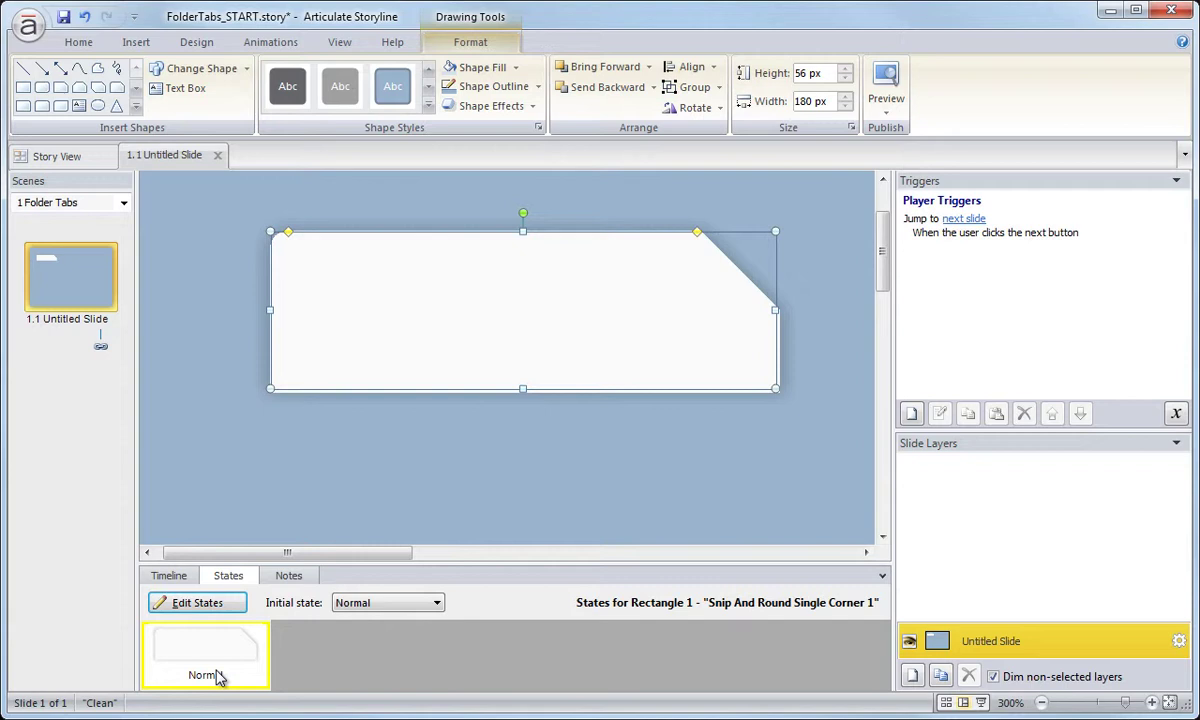
{"action": "left_click", "coordinate": [219, 605]}
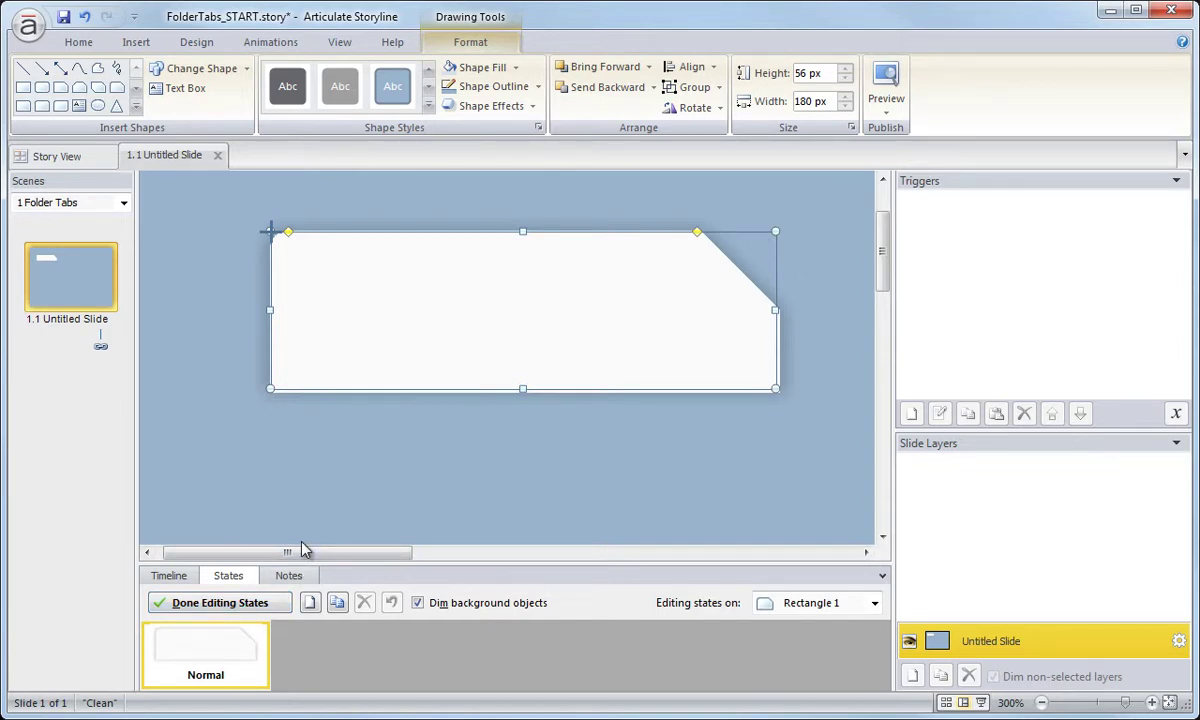
{"action": "key", "text": "ctrl+v"}
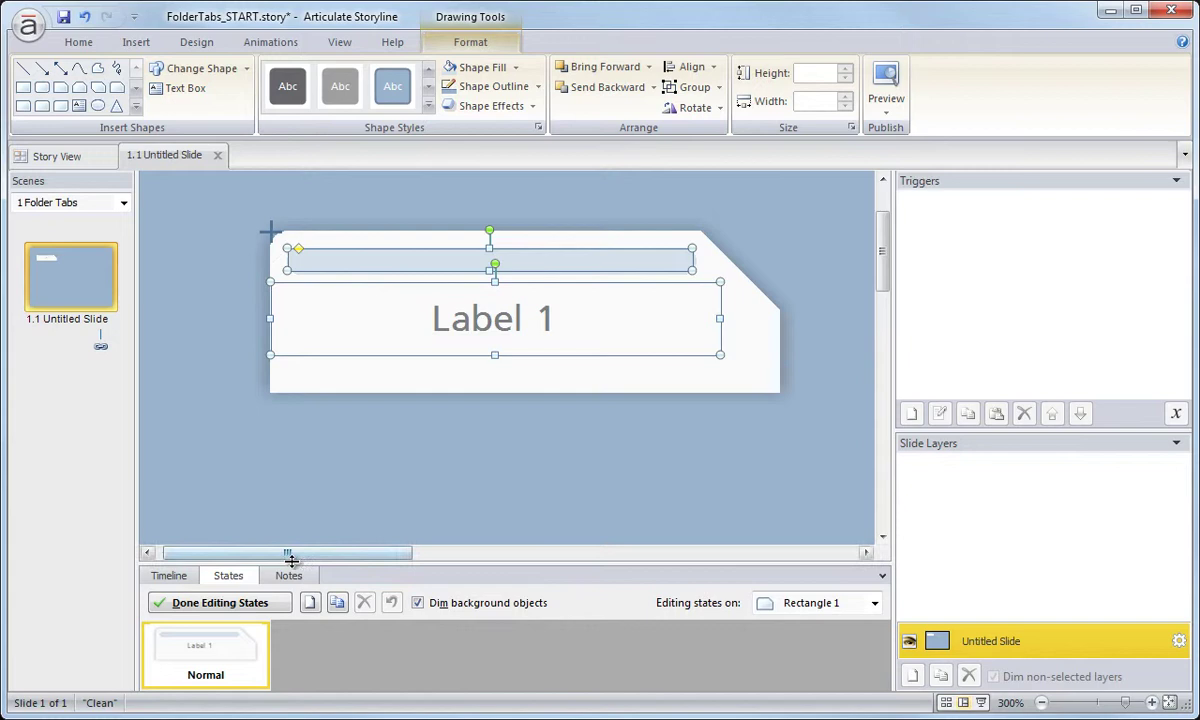
{"action": "left_click_drag", "start_coordinate": [289, 557], "coordinate": [278, 527]}
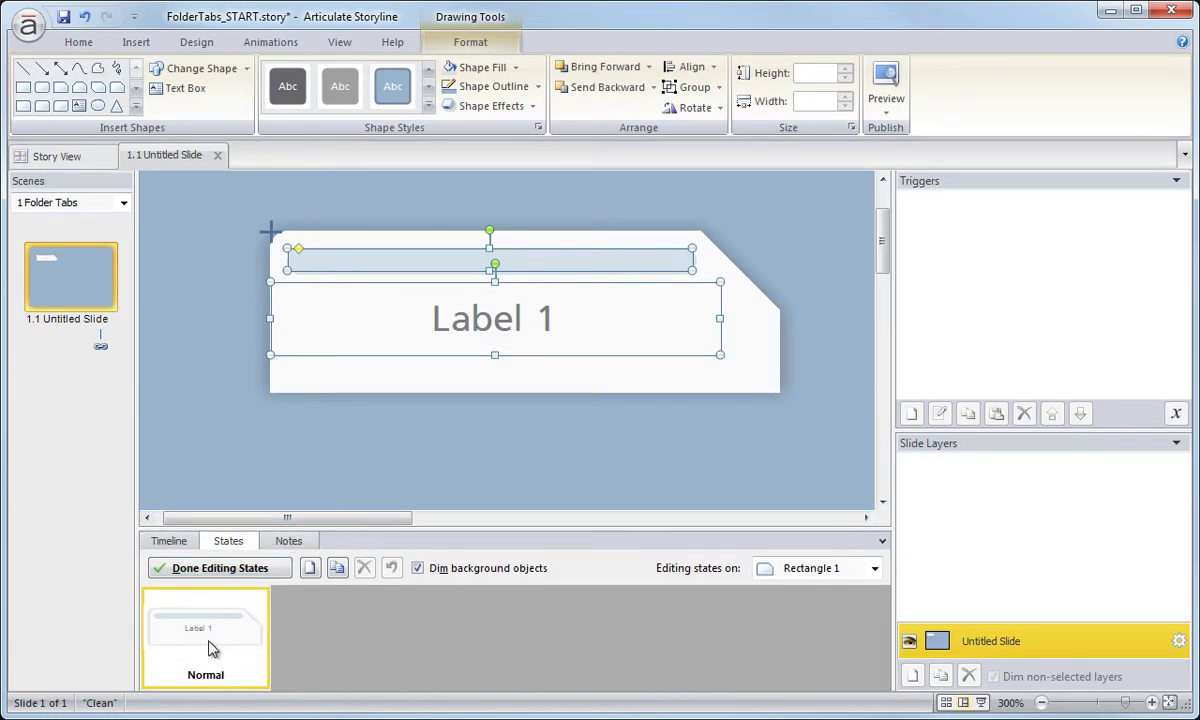
{"action": "left_click", "coordinate": [186, 572]}
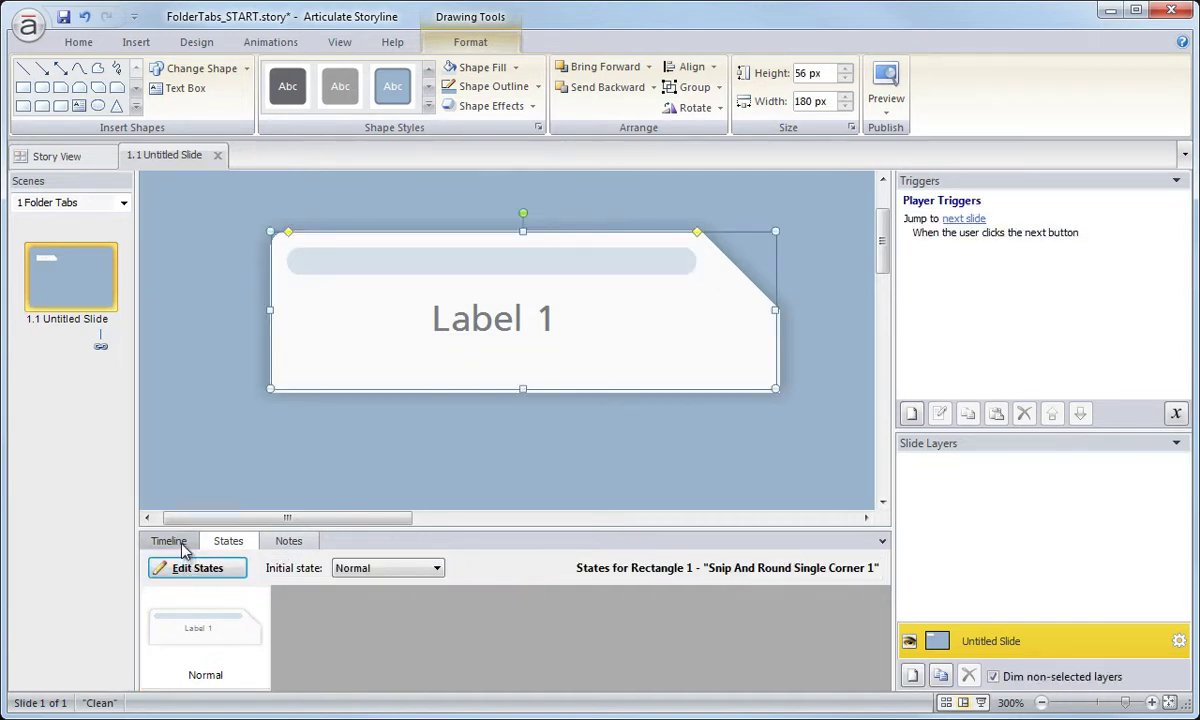
Step: Check the tab's objects on the timeline and move the combined tab slightly left on the slide
{"action": "left_click", "coordinate": [181, 546]}
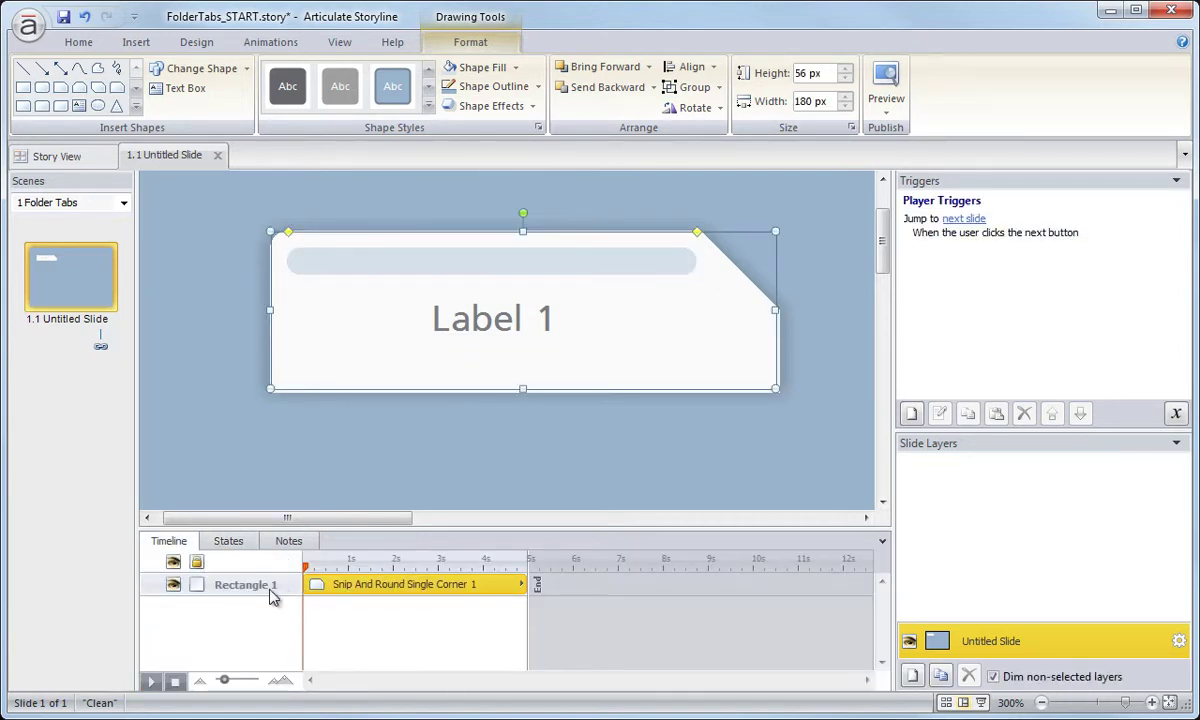
{"action": "mouse_move", "coordinate": [436, 304]}
{"action": "left_mouse_down"}
{"action": "mouse_move", "coordinate": [333, 363]}
{"action": "mouse_move", "coordinate": [402, 332]}
{"action": "mouse_move", "coordinate": [498, 337]}
{"action": "mouse_move", "coordinate": [447, 323]}
{"action": "left_mouse_up"}
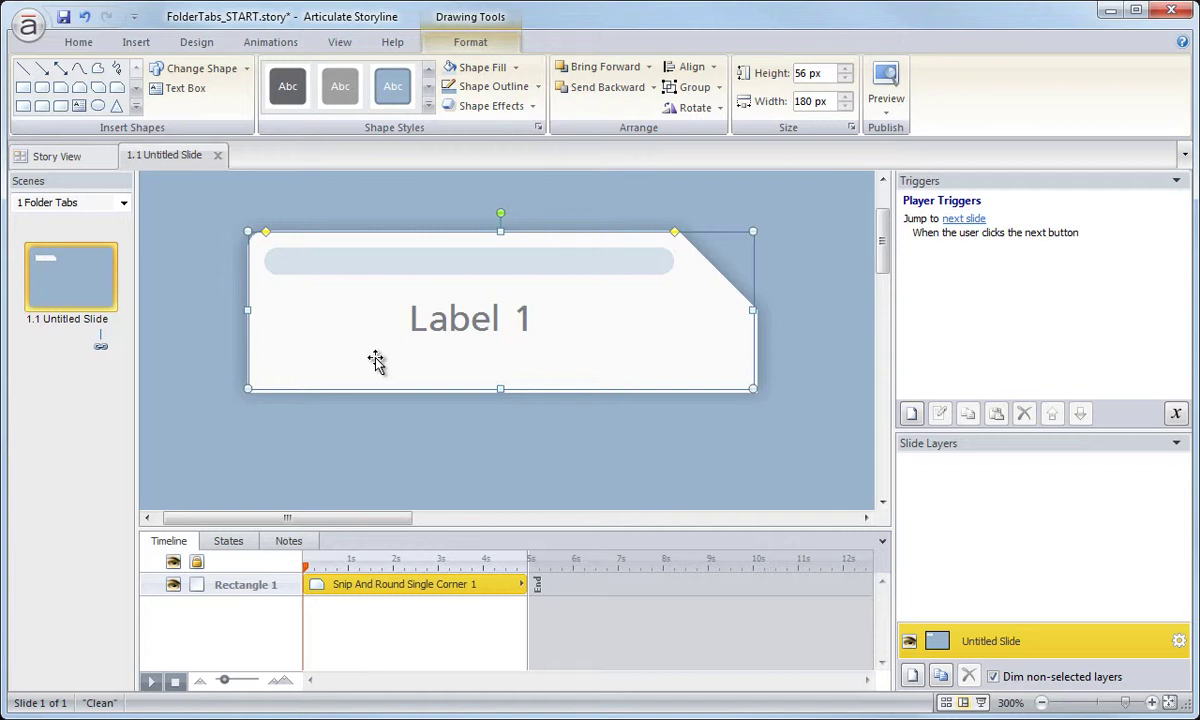
Step: Add the built-in Hover state to the tab shape
{"action": "left_click", "coordinate": [229, 541]}
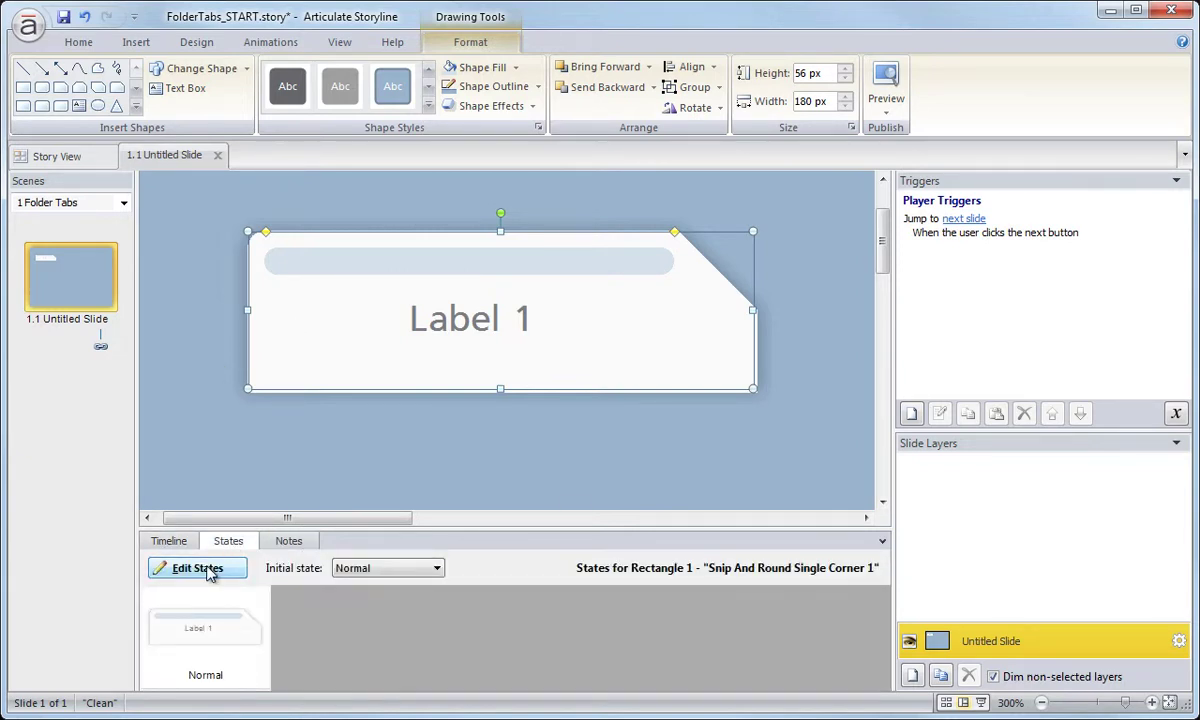
{"action": "left_click", "coordinate": [199, 568]}
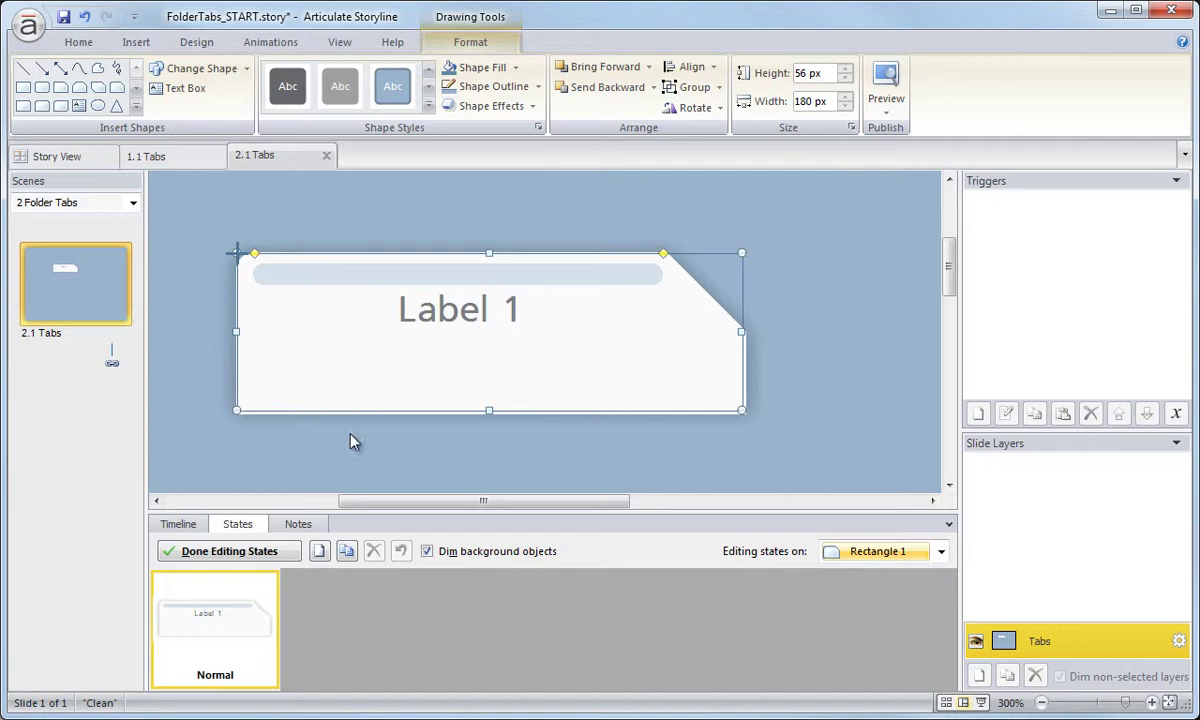
{"action": "left_click", "coordinate": [319, 551]}
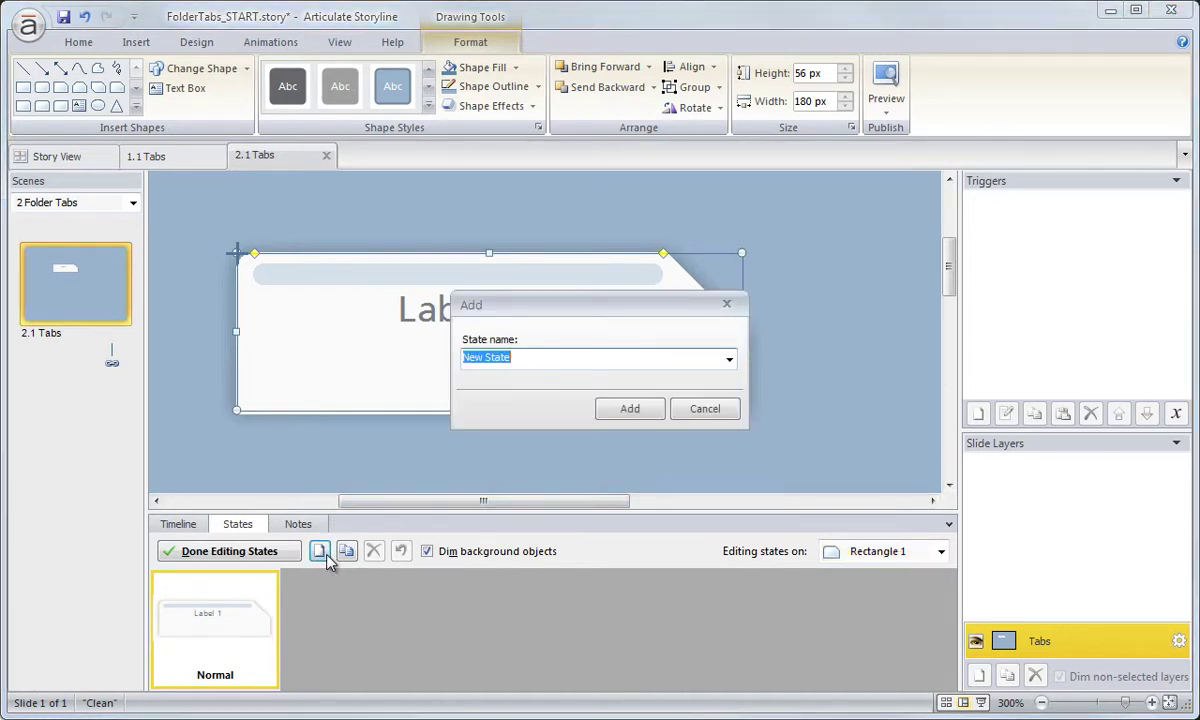
{"action": "left_click", "coordinate": [729, 359]}
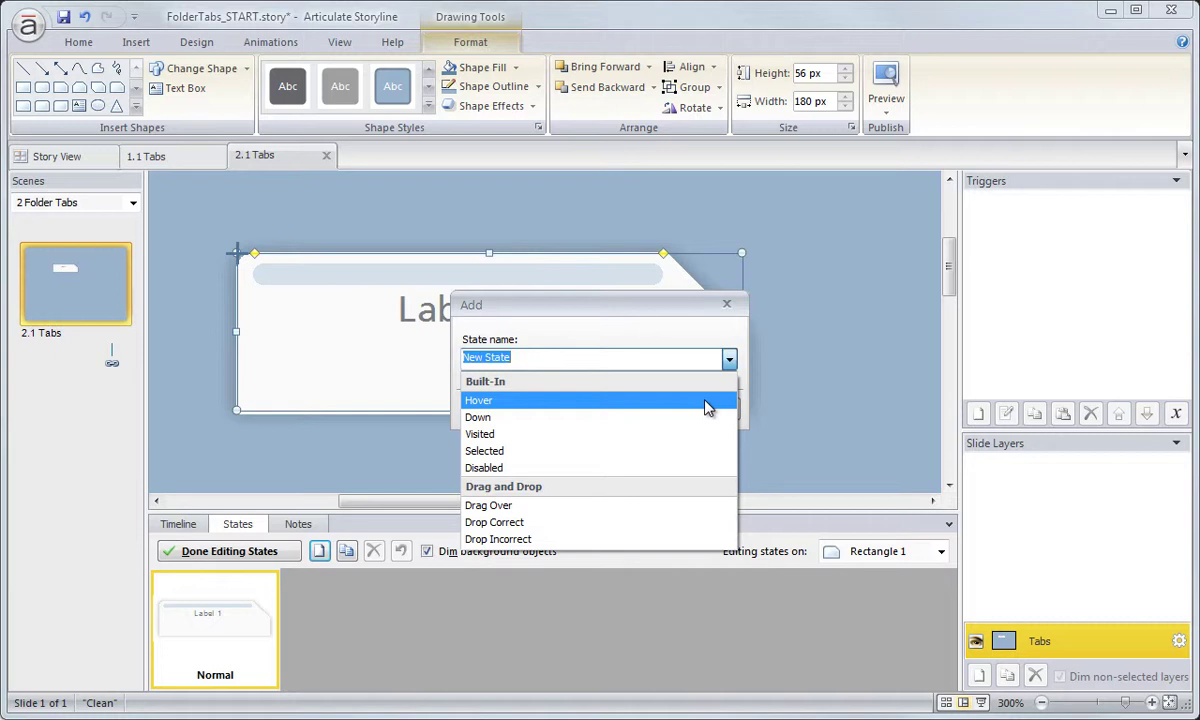
{"action": "left_click", "coordinate": [706, 402]}
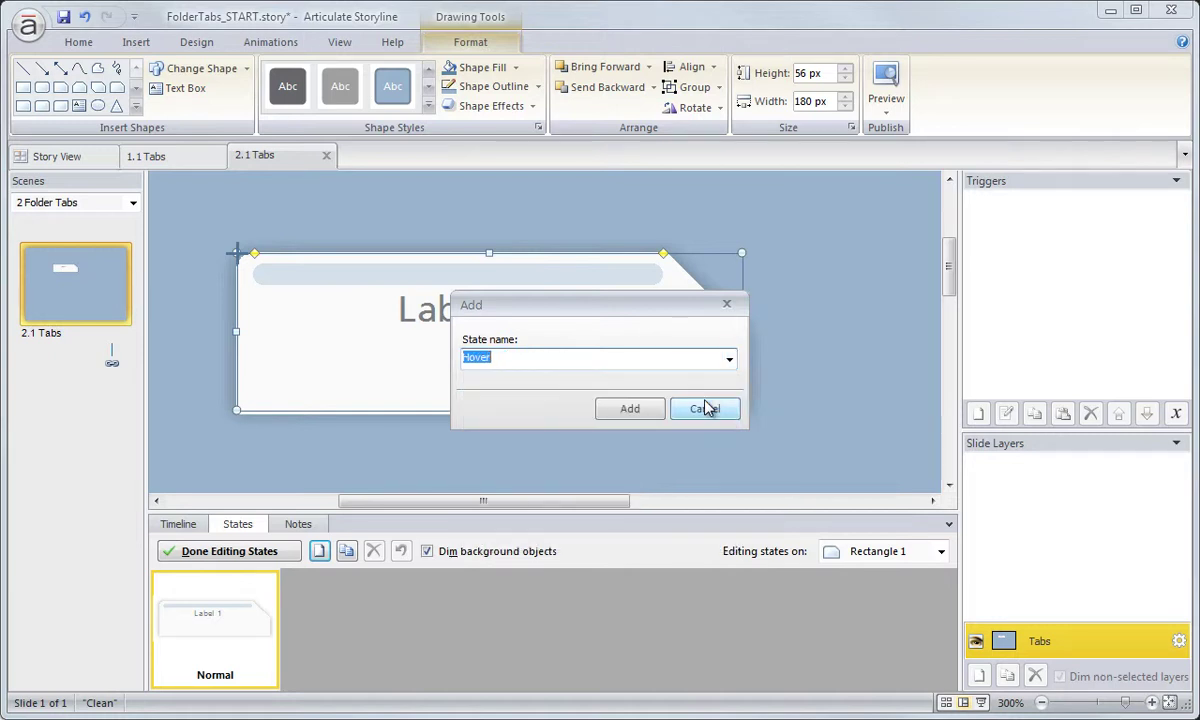
{"action": "left_click", "coordinate": [628, 410]}
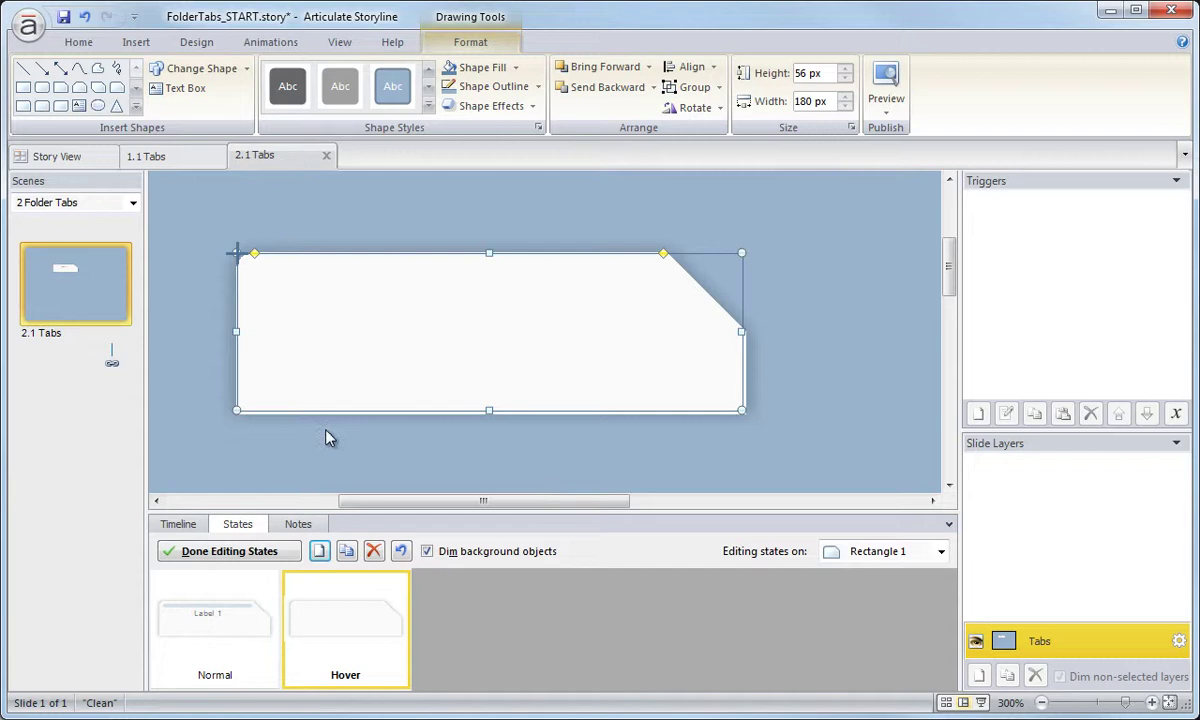
Step: Copy the light blue bar from the Normal state and paste it into the Hover state
{"action": "left_click", "coordinate": [230, 600]}
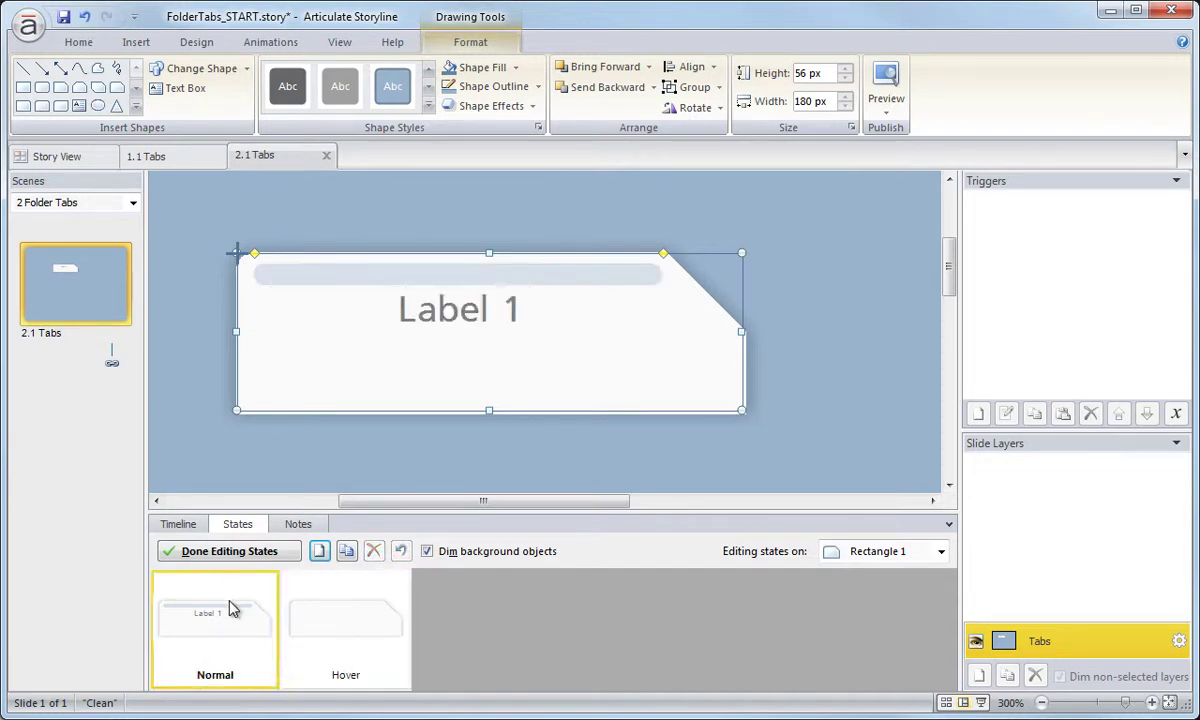
{"action": "left_click", "coordinate": [279, 279]}
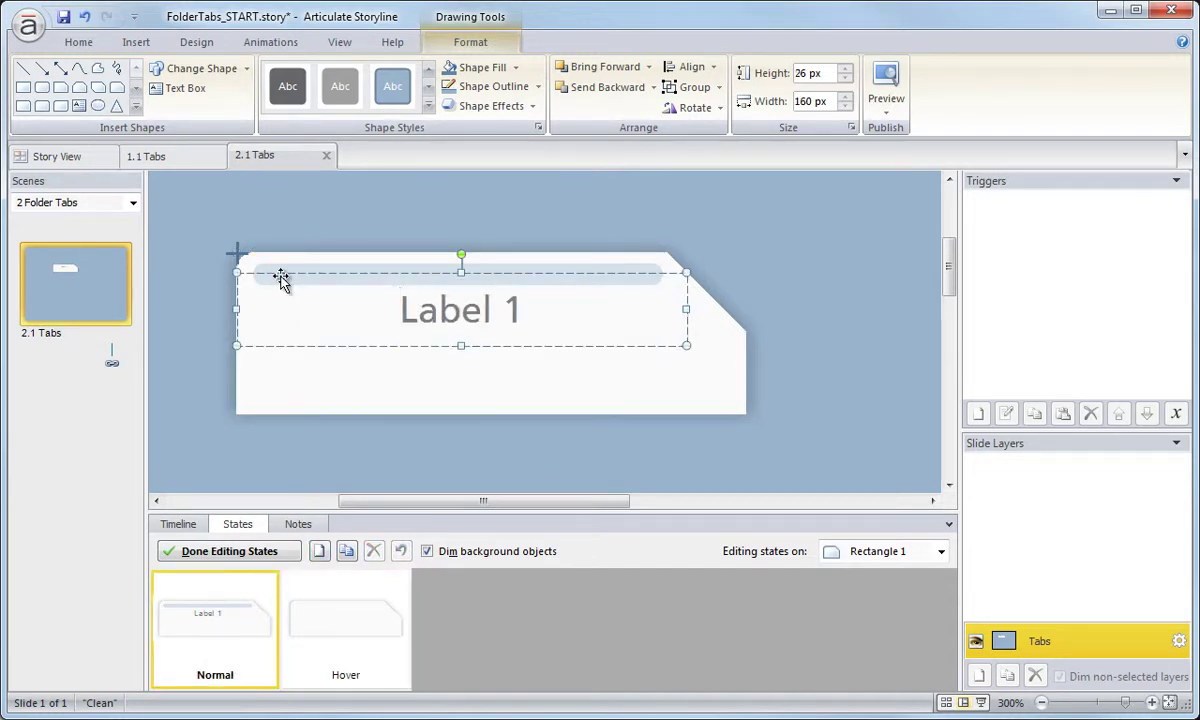
{"action": "left_click_drag", "start_coordinate": [190, 218], "coordinate": [702, 310]}
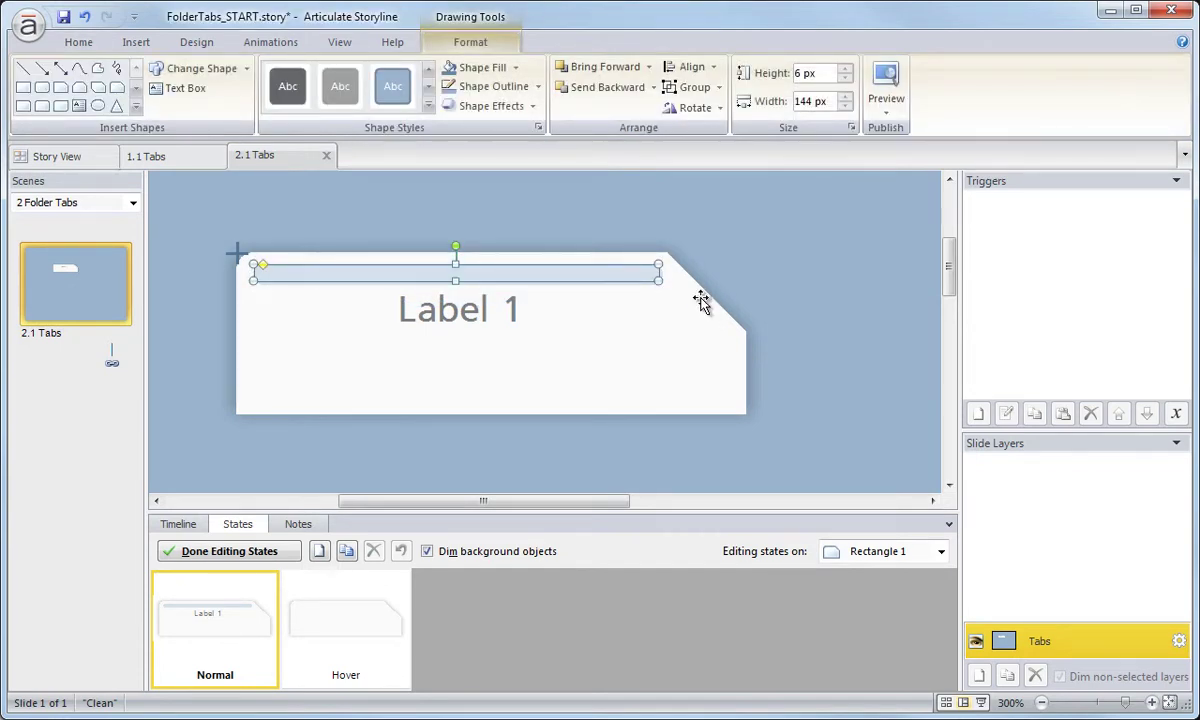
{"action": "left_click", "coordinate": [367, 611]}
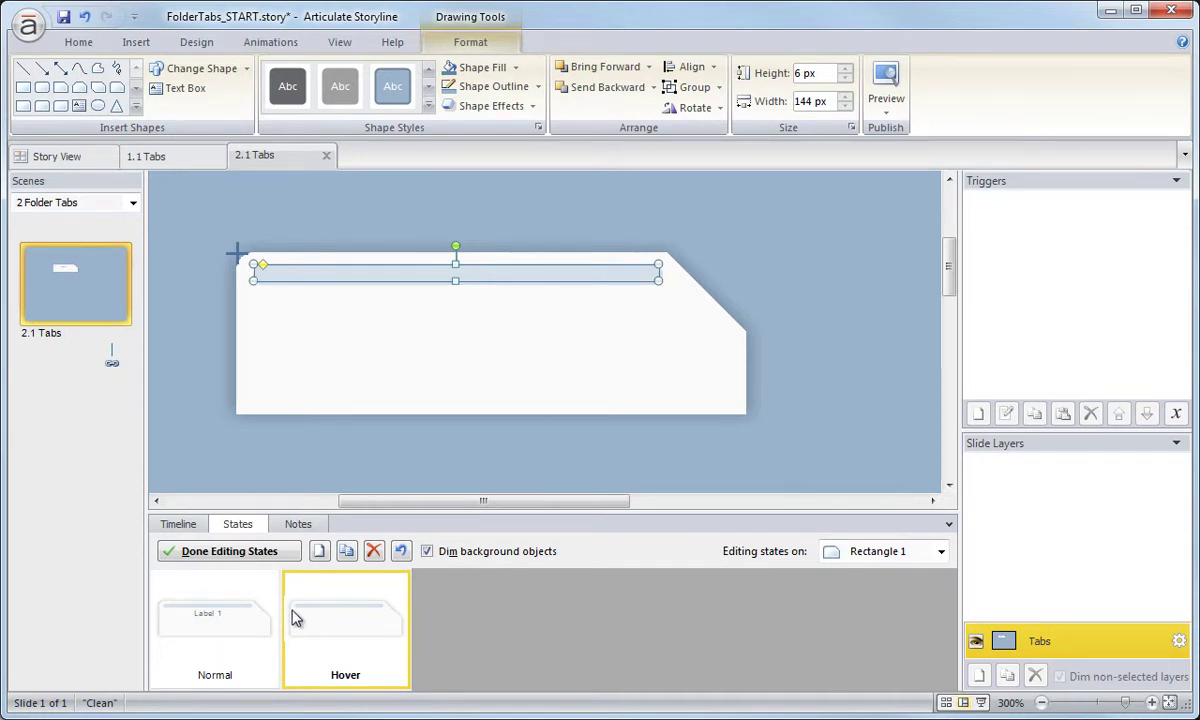
Step: Compare the Label 1 text box in the Normal state with the contents of the Hover state
{"action": "left_click", "coordinate": [224, 610]}
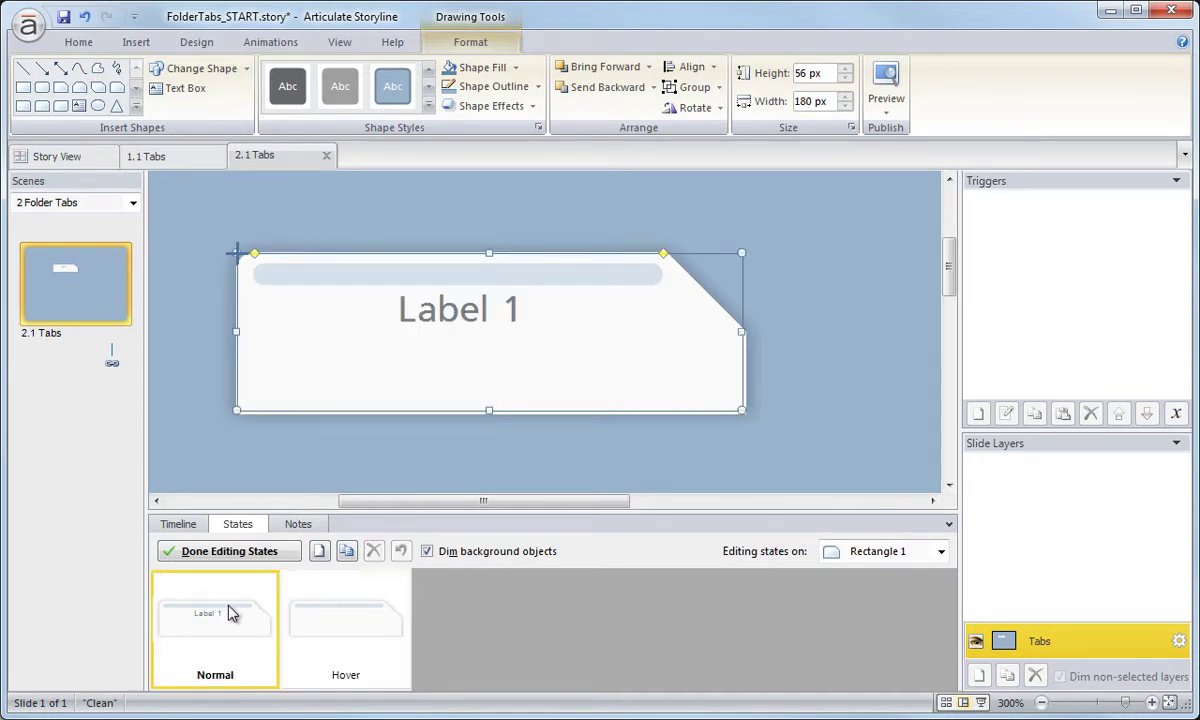
{"action": "left_click", "coordinate": [377, 279]}
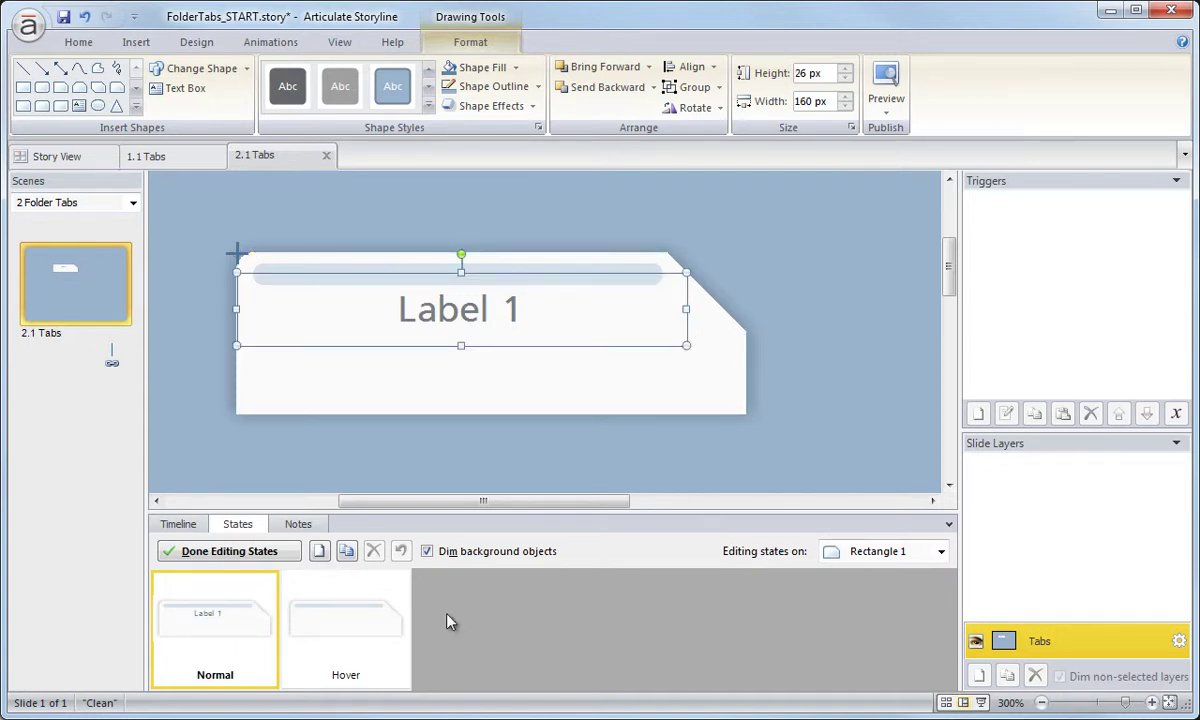
{"action": "left_click", "coordinate": [372, 630]}
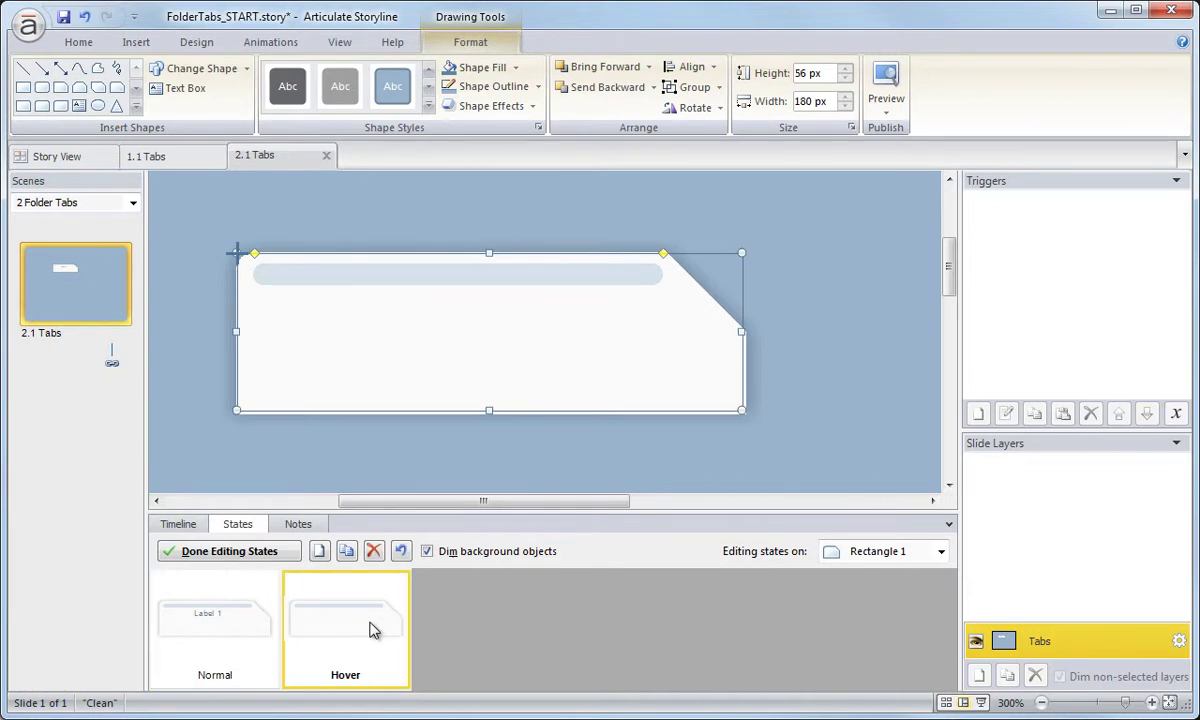
Step: Fill the bar in the Hover state with a darker blue theme color
{"action": "left_click_drag", "start_coordinate": [206, 210], "coordinate": [684, 310]}
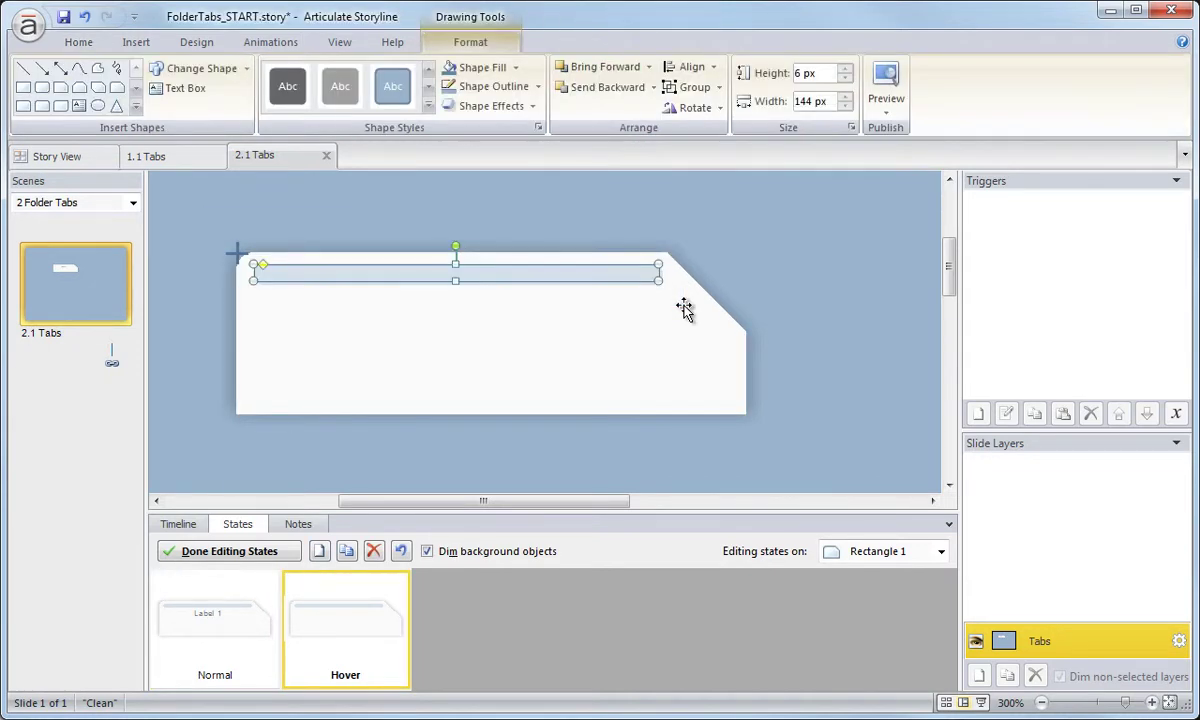
{"action": "left_click", "coordinate": [517, 68]}
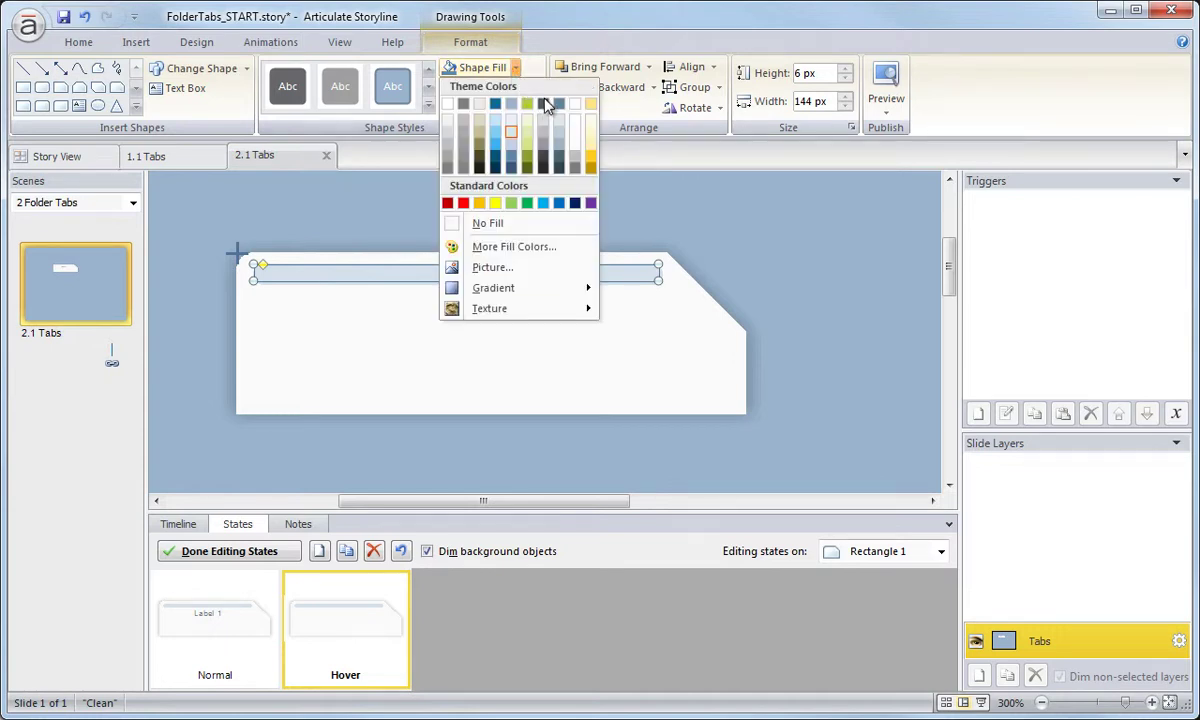
{"action": "left_click", "coordinate": [521, 99]}
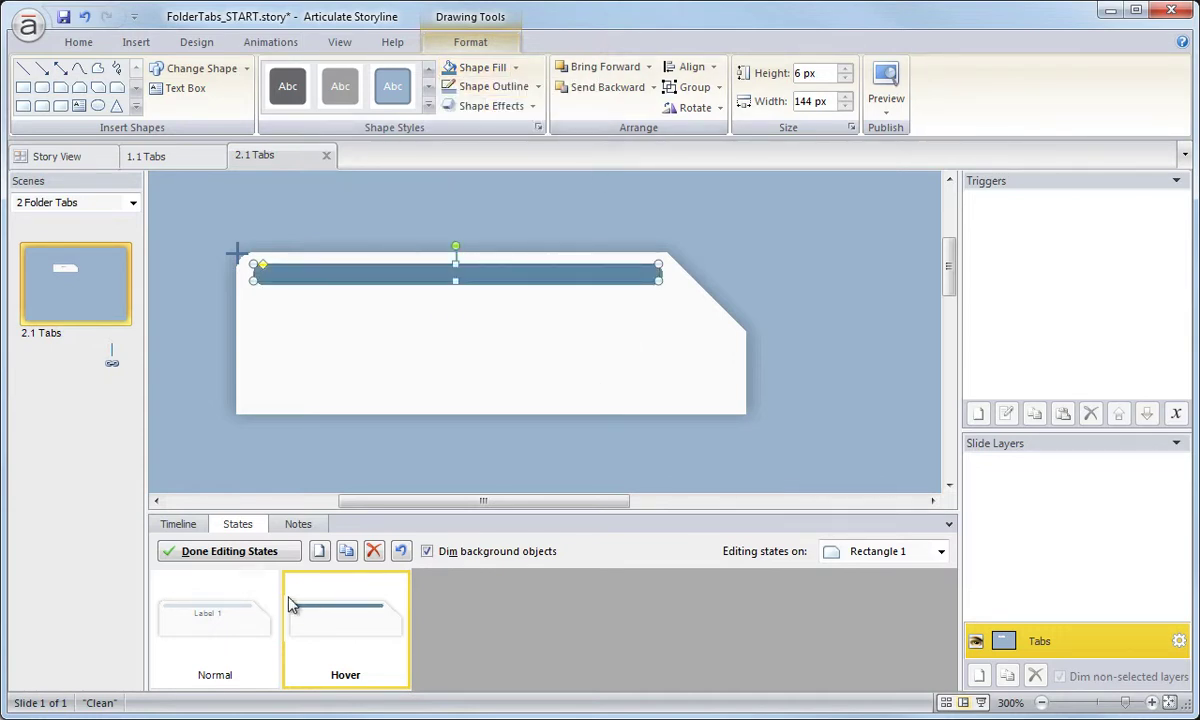
Step: Compare the tab shape's Normal and Hover states by switching between them
{"action": "left_click", "coordinate": [215, 618]}
{"action": "left_click", "coordinate": [335, 603]}
{"action": "left_click", "coordinate": [220, 608]}
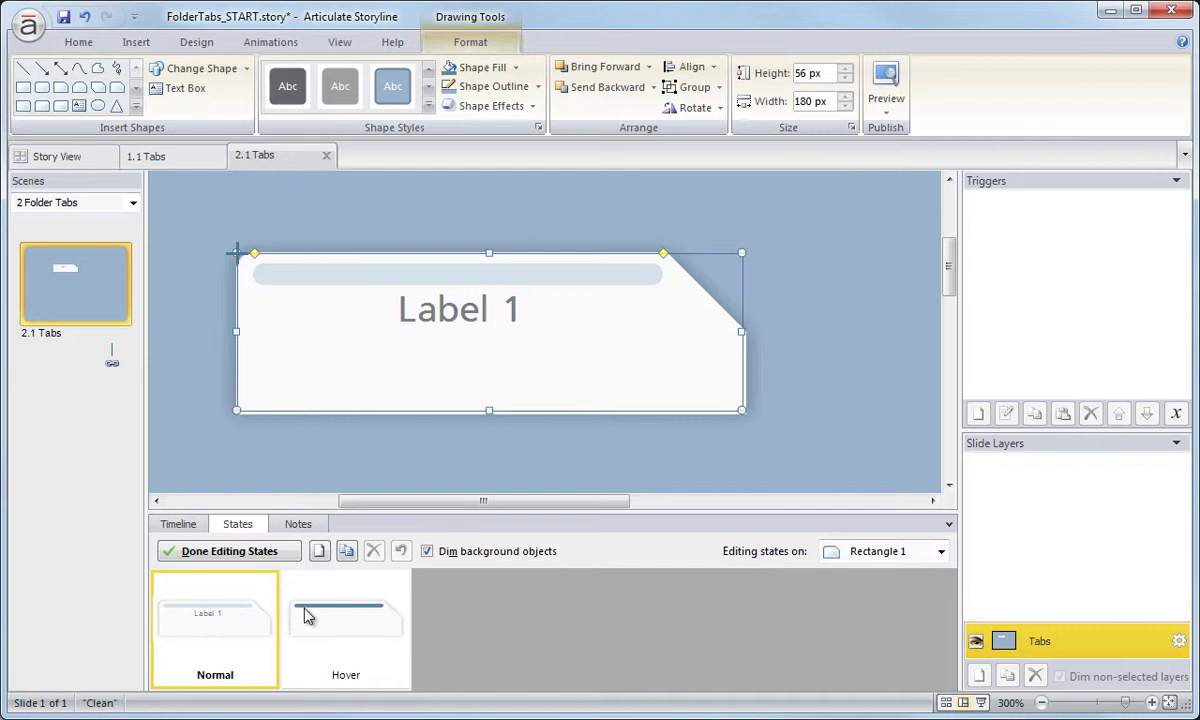
{"action": "left_click", "coordinate": [334, 598]}
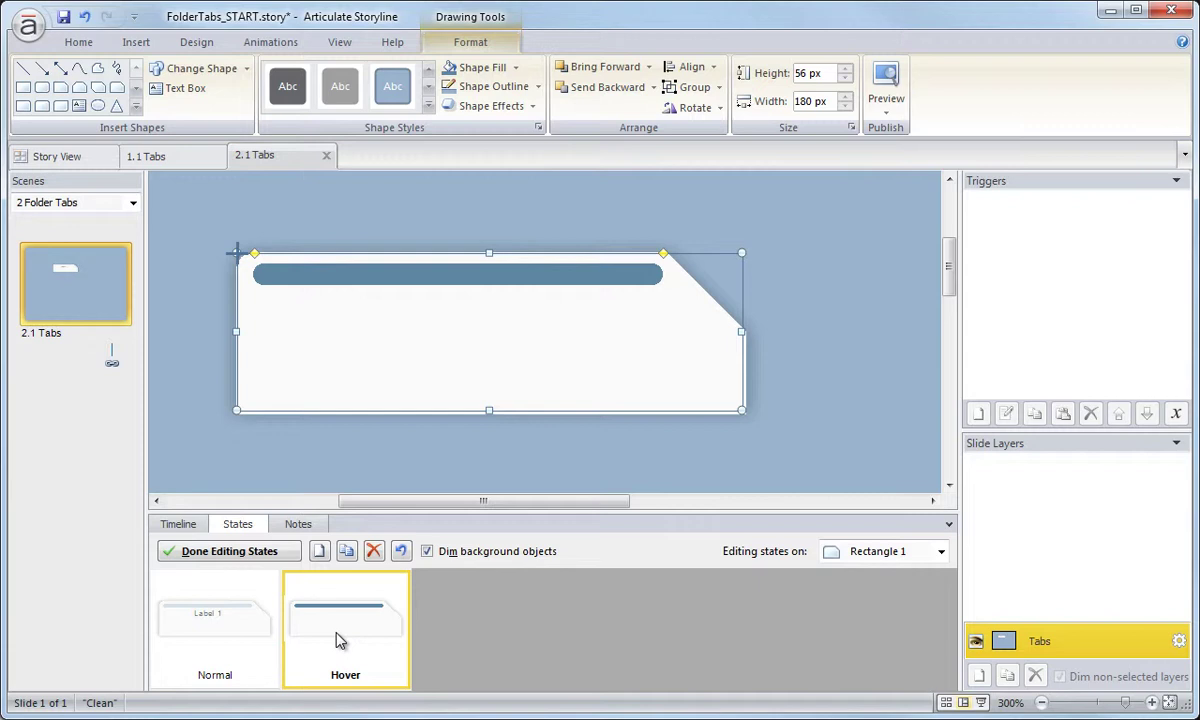
Step: Add the built-in Selected state to the tab shape
{"action": "left_click", "coordinate": [320, 557]}
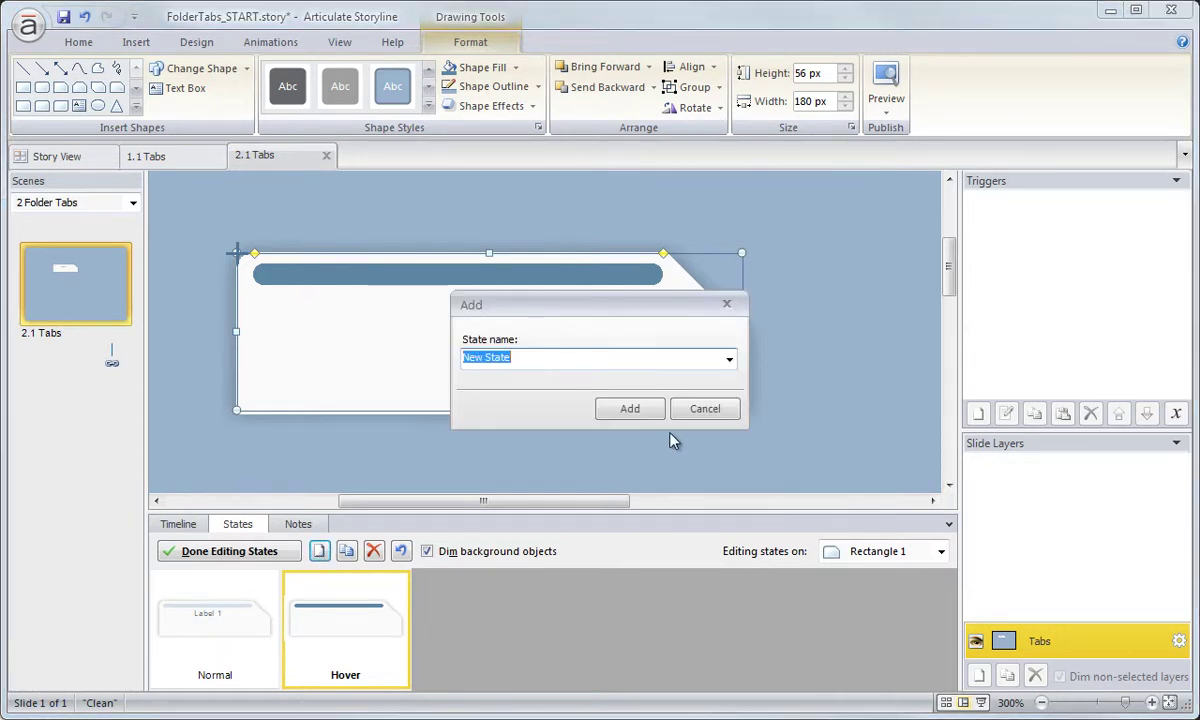
{"action": "left_click", "coordinate": [730, 361]}
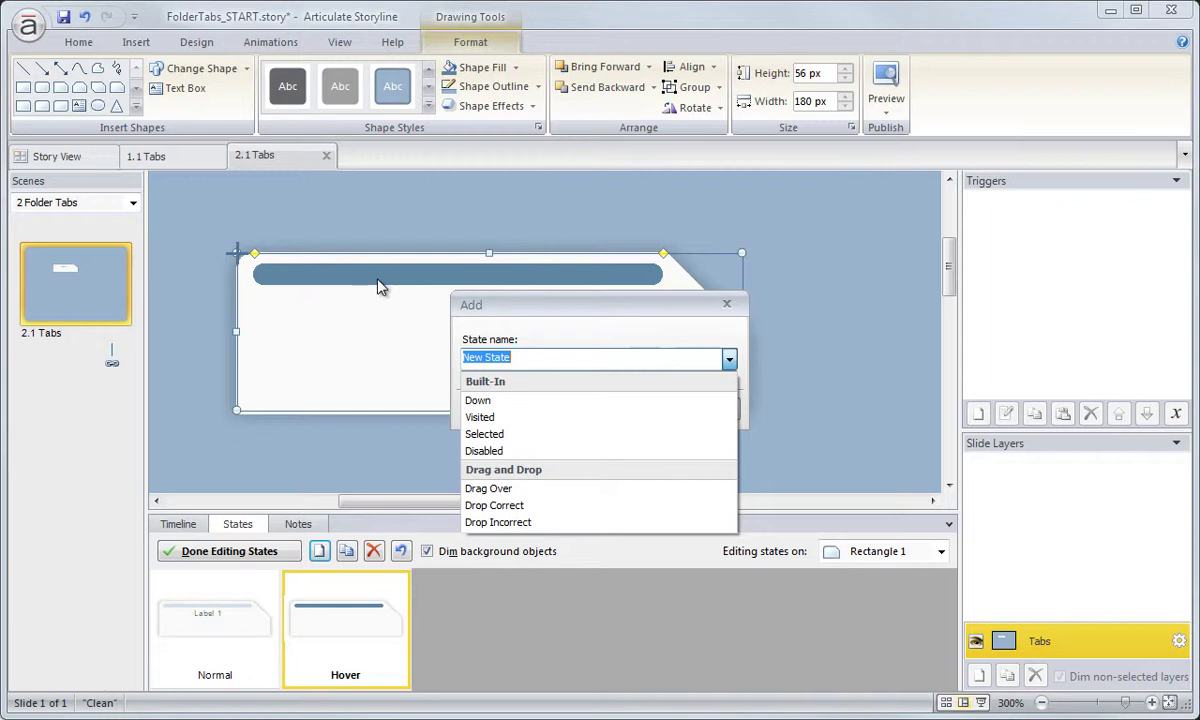
{"action": "left_click", "coordinate": [503, 438]}
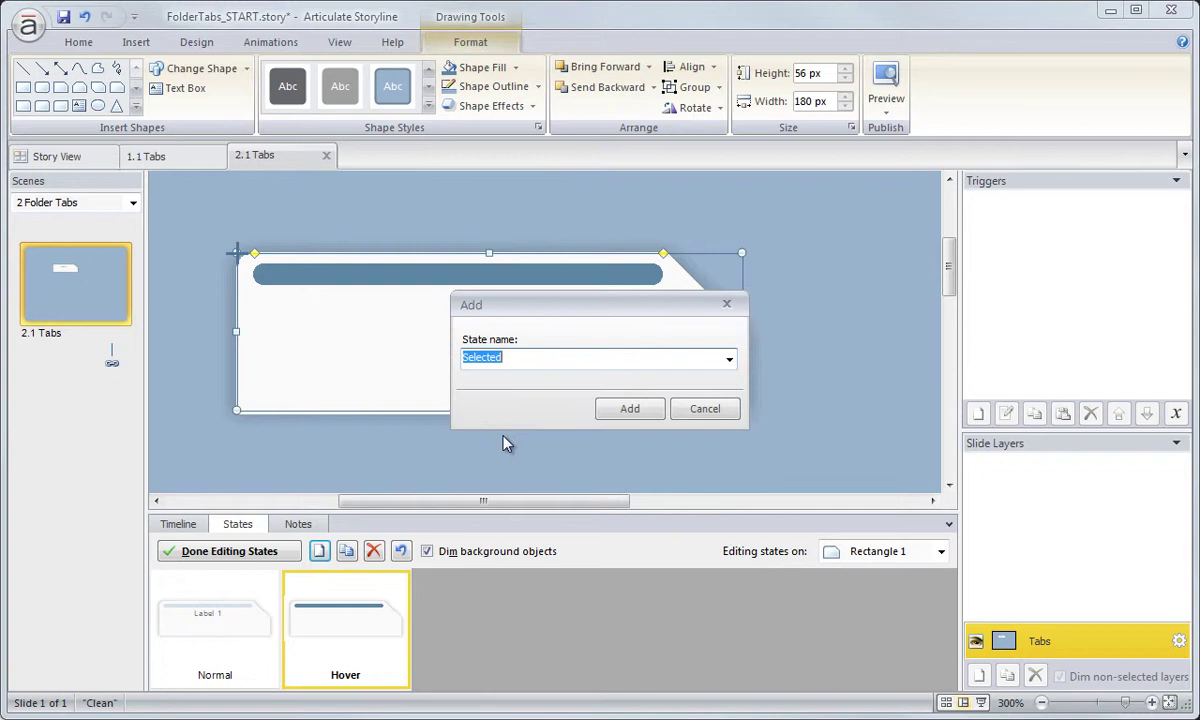
{"action": "left_click", "coordinate": [655, 414]}
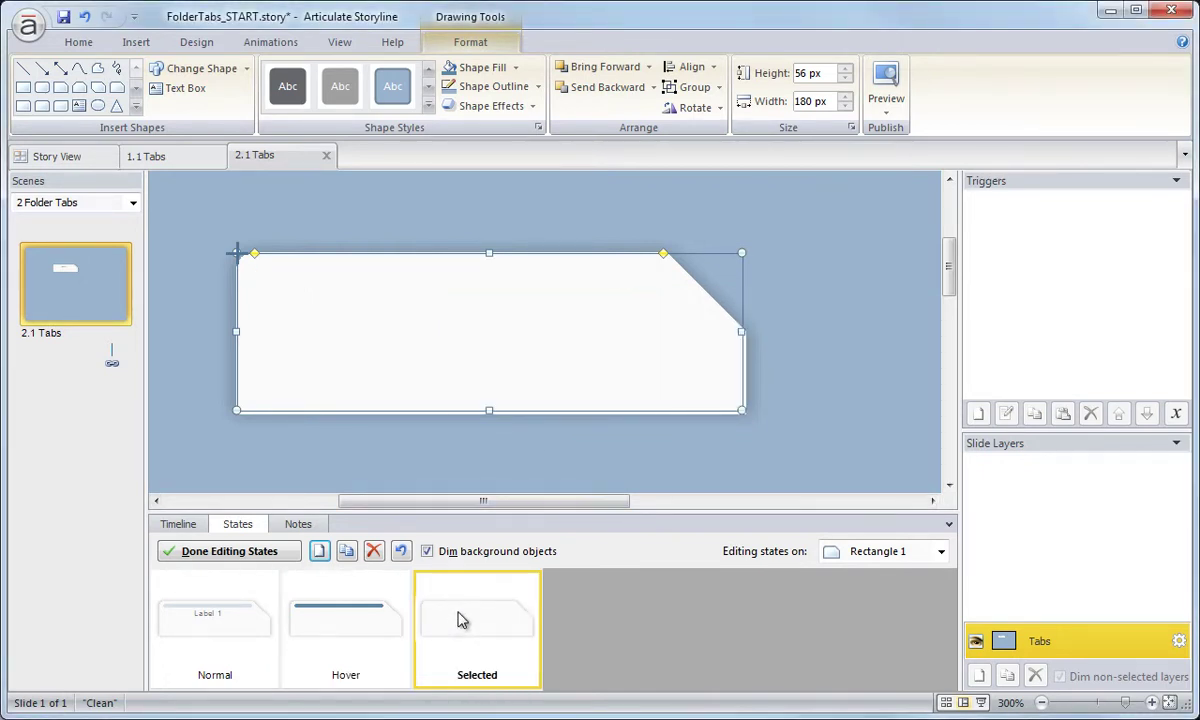
Step: Paste the light blue bar into the Selected state and fill it with green
{"action": "left_click", "coordinate": [460, 617]}
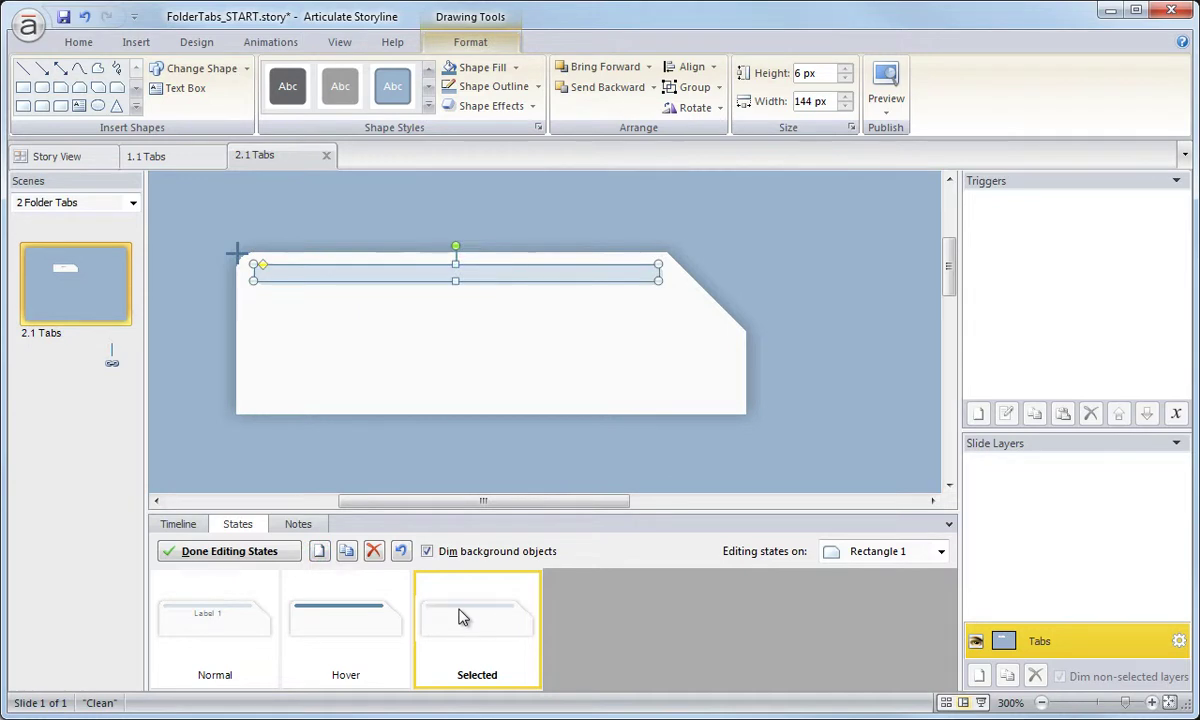
{"action": "left_click", "coordinate": [515, 67]}
{"action": "left_click", "coordinate": [529, 110]}
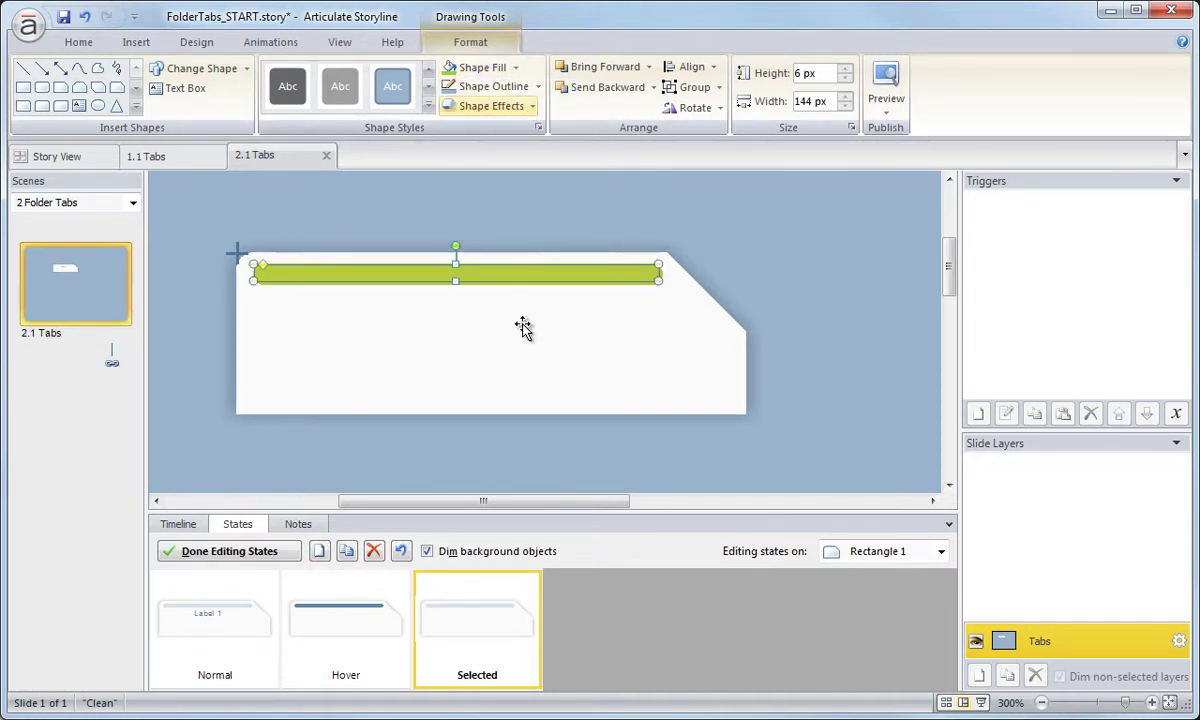
{"action": "left_click", "coordinate": [512, 474]}
Step: Review the bar color in the tab's Hover, Normal and Selected states
{"action": "left_click", "coordinate": [340, 637]}
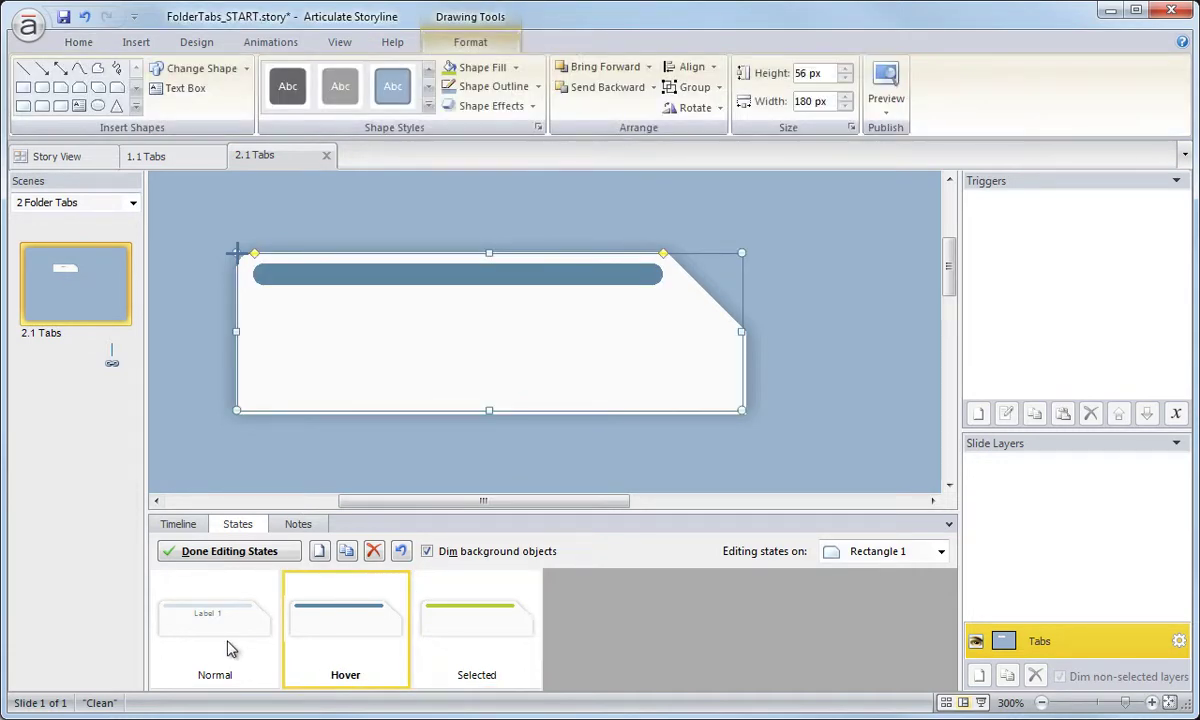
{"action": "left_click", "coordinate": [233, 645]}
{"action": "left_click", "coordinate": [308, 650]}
{"action": "left_click", "coordinate": [449, 640]}
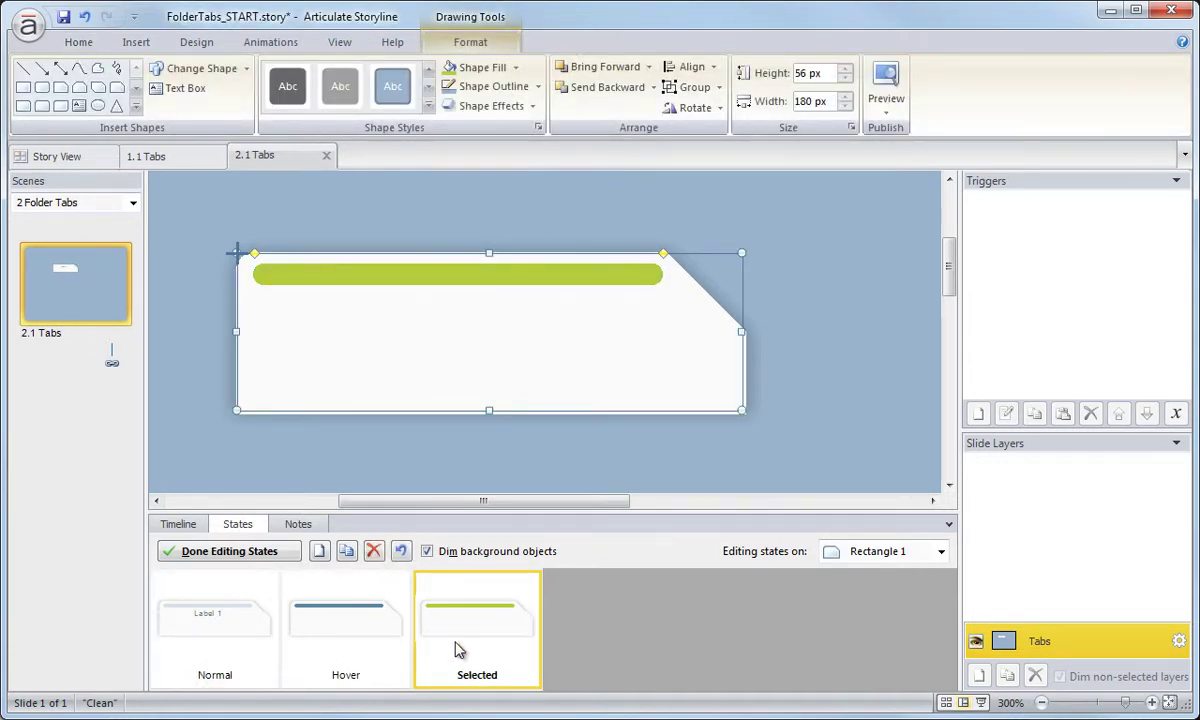
Step: Preview the slide, test the tab's hover and selected behavior, and close the preview
{"action": "left_click", "coordinate": [884, 106]}
{"action": "left_click", "coordinate": [918, 132]}
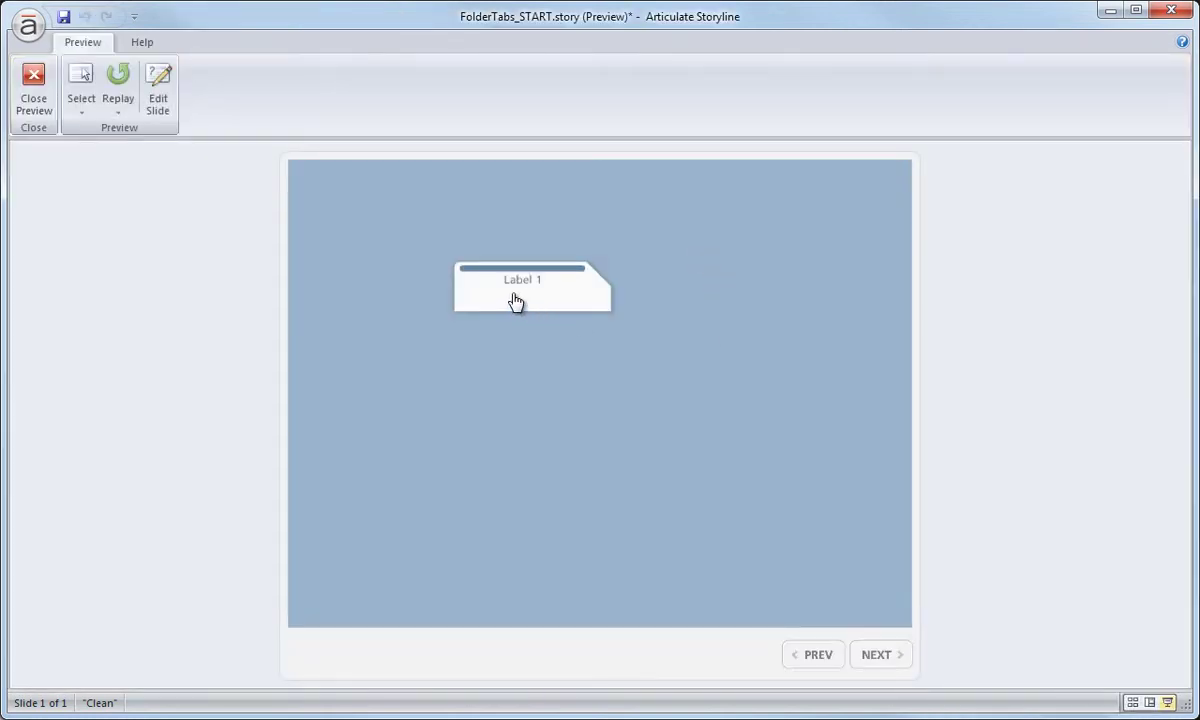
{"action": "left_click", "coordinate": [518, 306]}
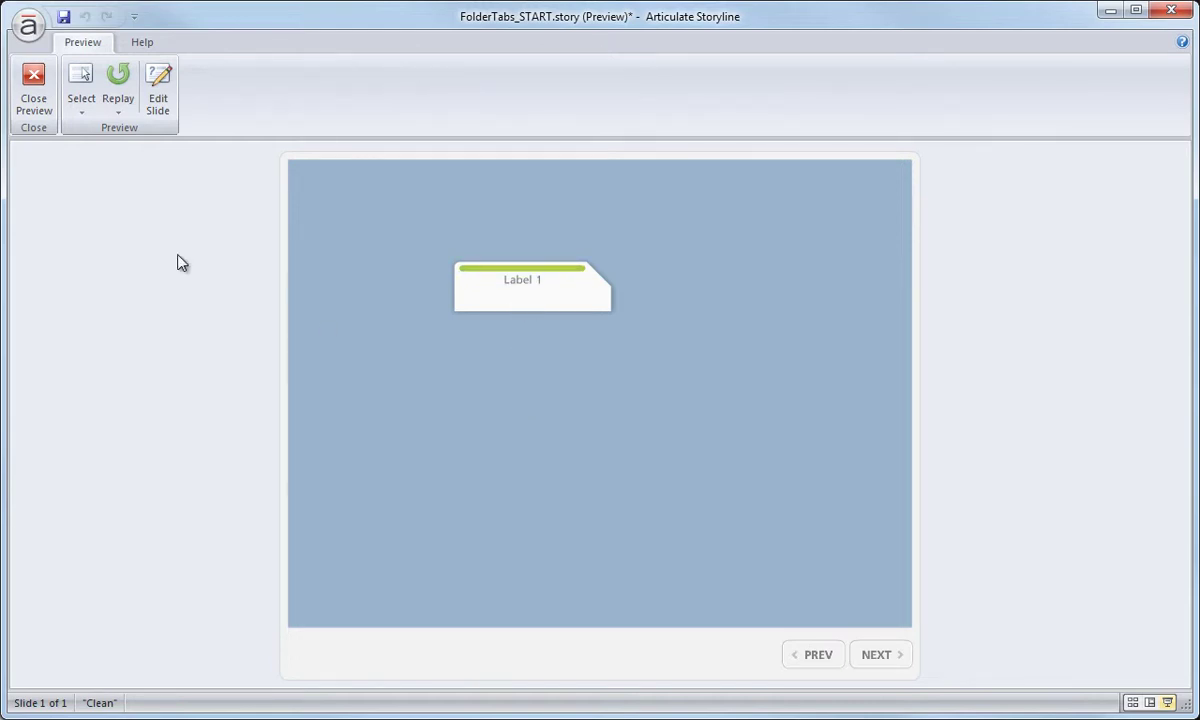
{"action": "left_click", "coordinate": [33, 88]}
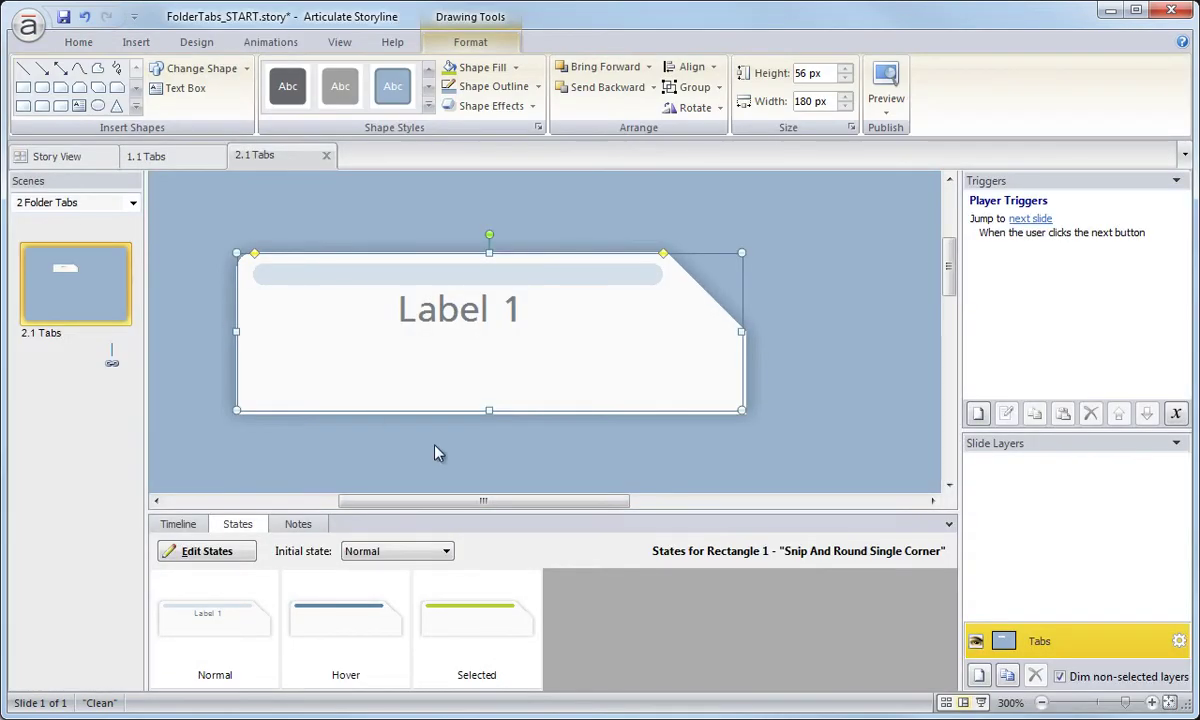